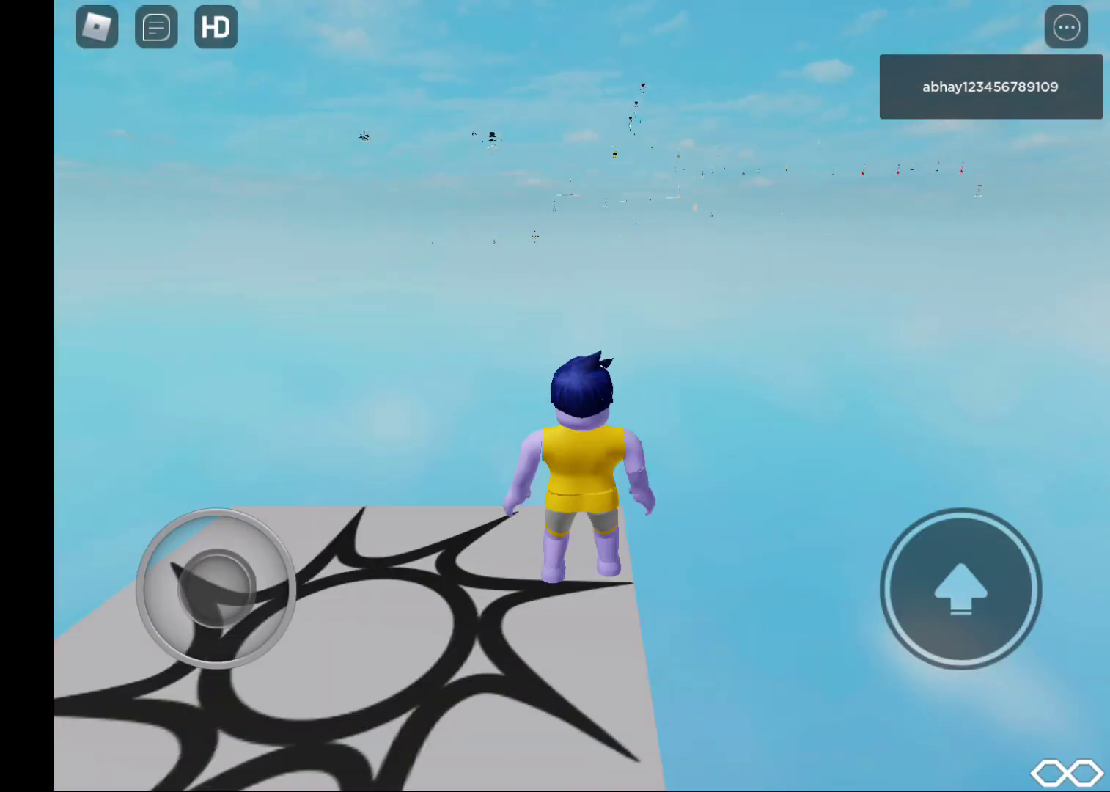
- Walk off the platform, look up at the floating fans and switch to the Anchor Tool (M)
{"action": "left_click_drag", "start_coordinate": [216, 587], "coordinate": [208, 519]}
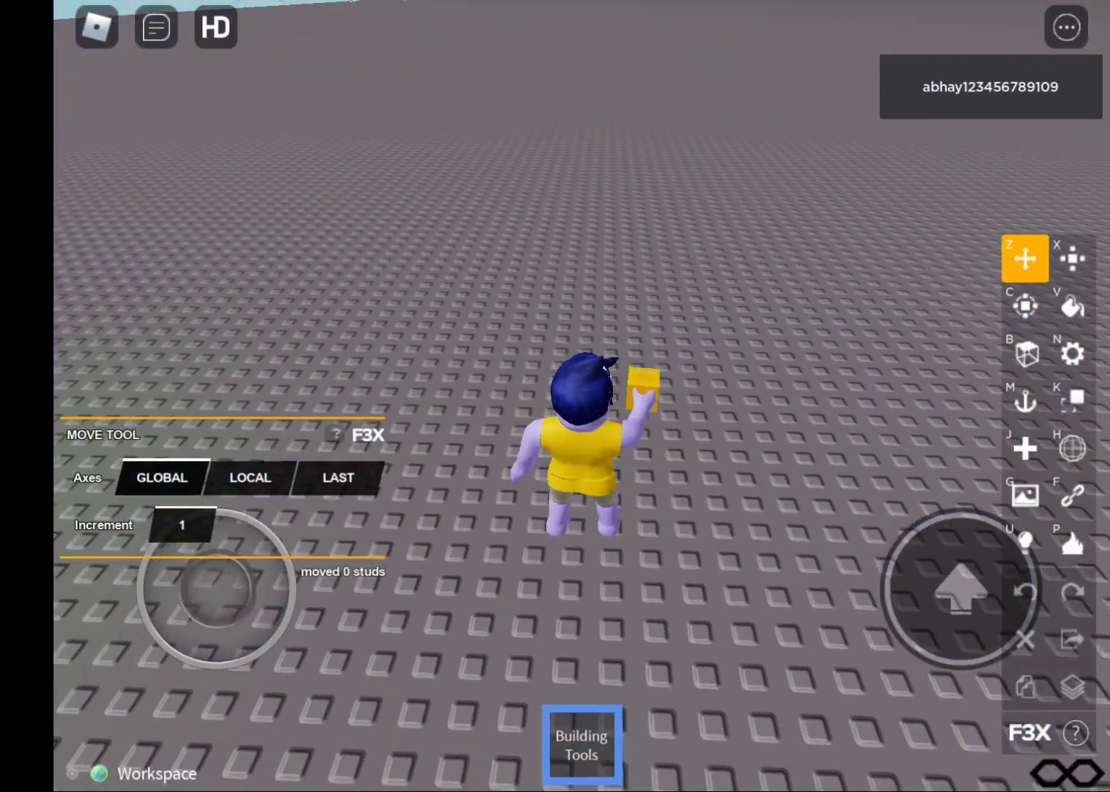
{"action": "left_click_drag", "start_coordinate": [607, 259], "coordinate": [607, 519]}
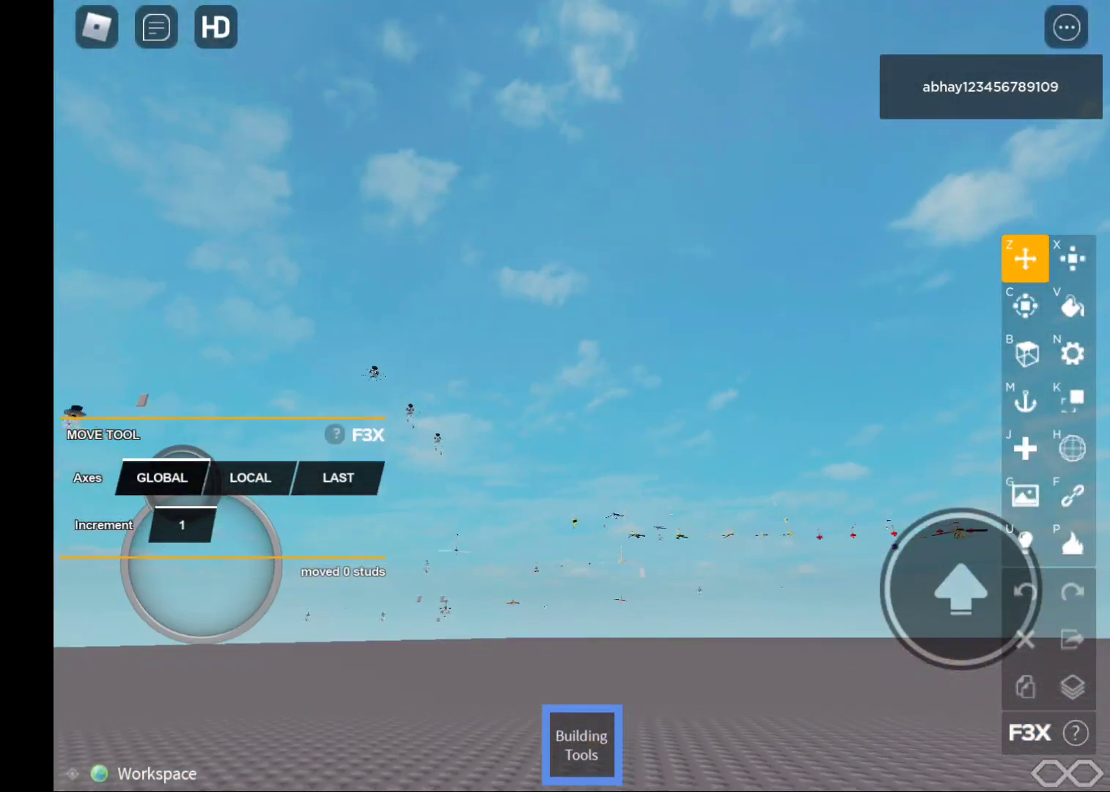
{"action": "key", "text": "m"}
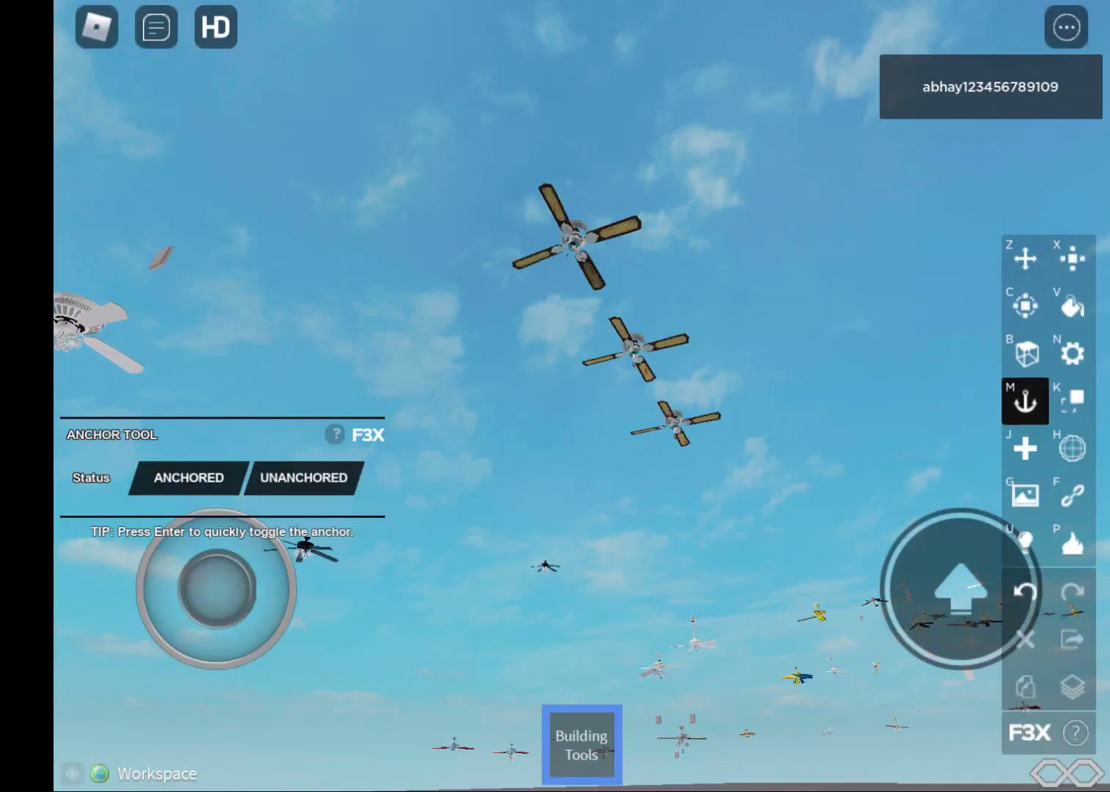
- Select the topmost floating ceiling fan and set it to unanchored
{"action": "left_click", "coordinate": [577, 235]}
{"action": "left_click_drag", "start_coordinate": [217, 589], "coordinate": [217, 519]}
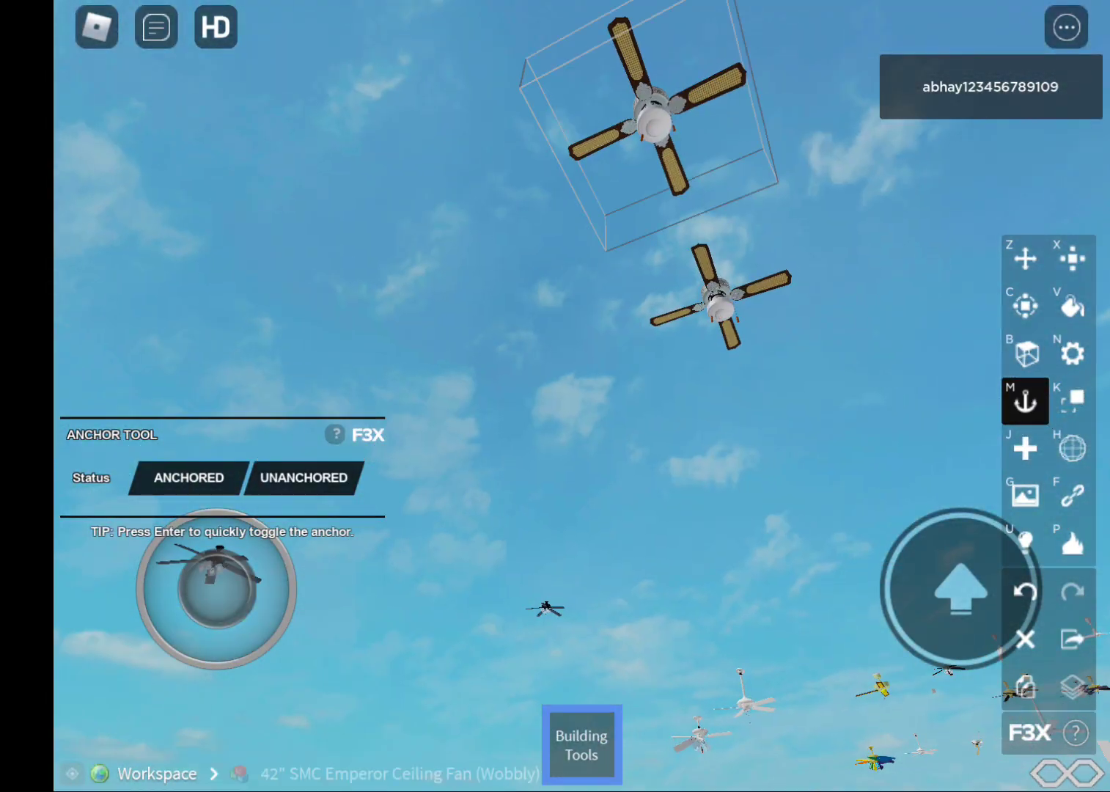
{"action": "left_click_drag", "start_coordinate": [217, 571], "coordinate": [217, 606]}
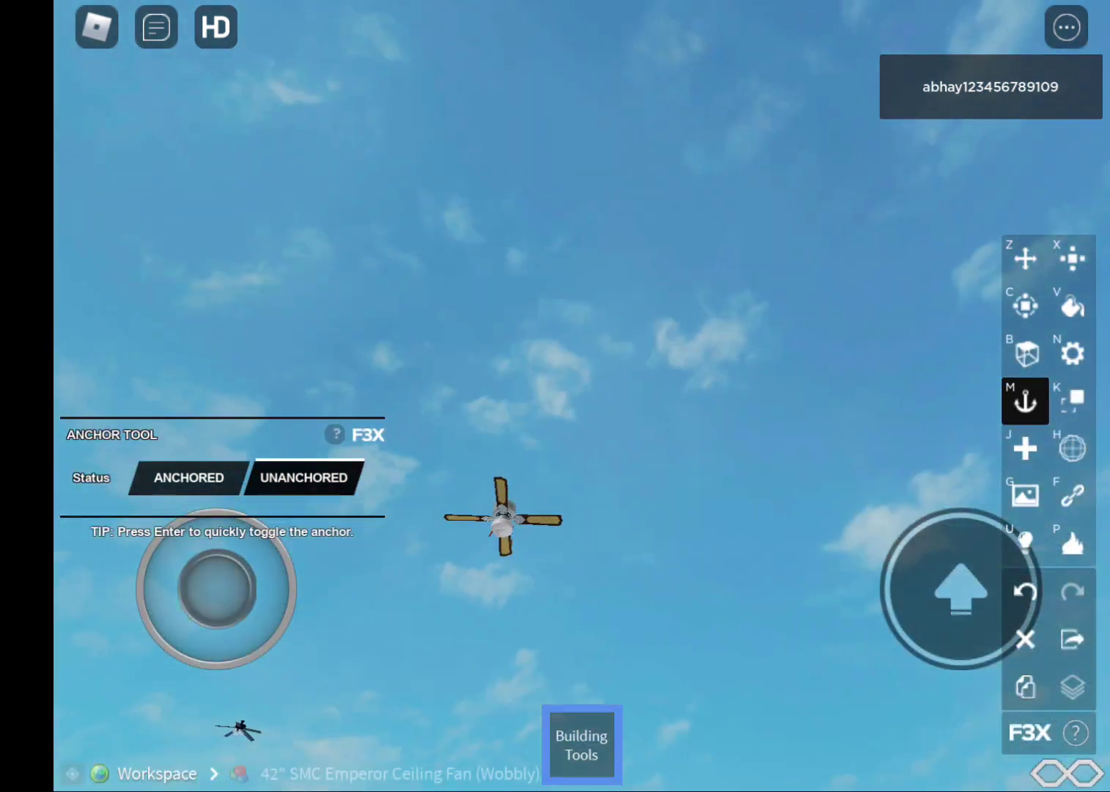
{"action": "left_click", "coordinate": [503, 259]}
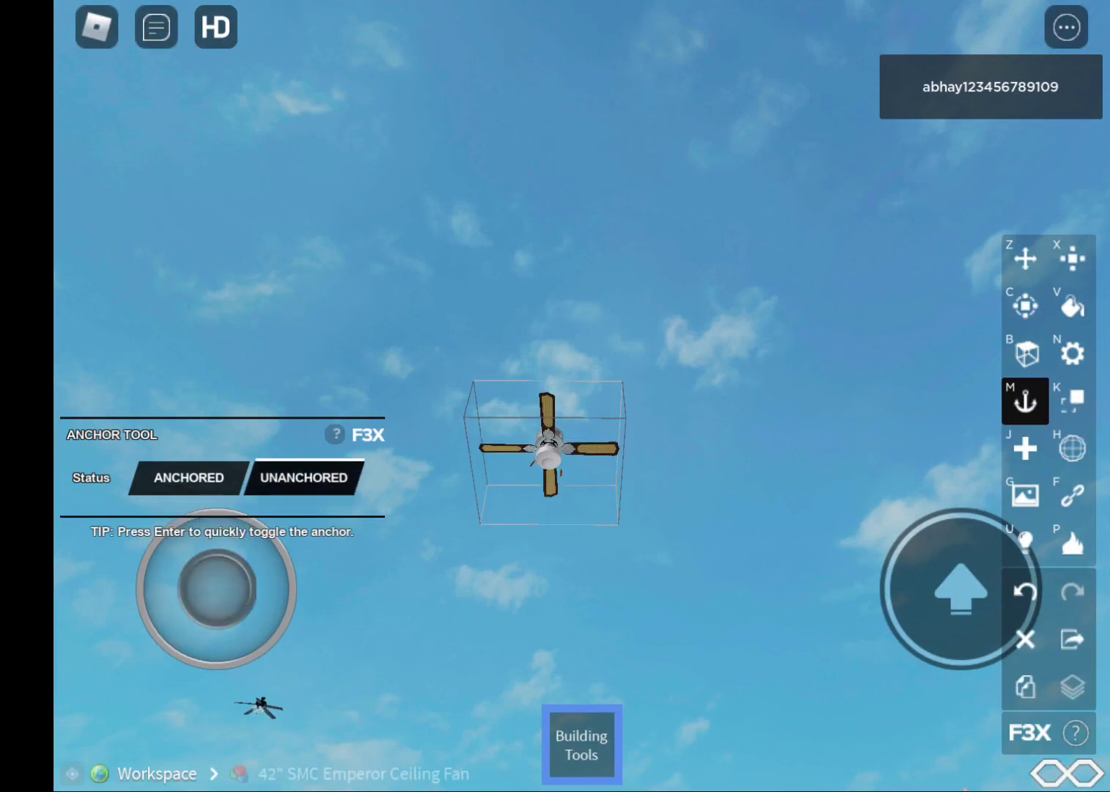
{"action": "mouse_move", "coordinate": [217, 590]}
{"action": "left_mouse_down"}
{"action": "mouse_move", "coordinate": [156, 572]}
{"action": "mouse_move", "coordinate": [217, 590]}
{"action": "mouse_move", "coordinate": [178, 542]}
{"action": "mouse_move", "coordinate": [217, 590]}
{"action": "left_mouse_up"}
- Select the dark ceiling fan with red blades
{"action": "left_click", "coordinate": [517, 268]}
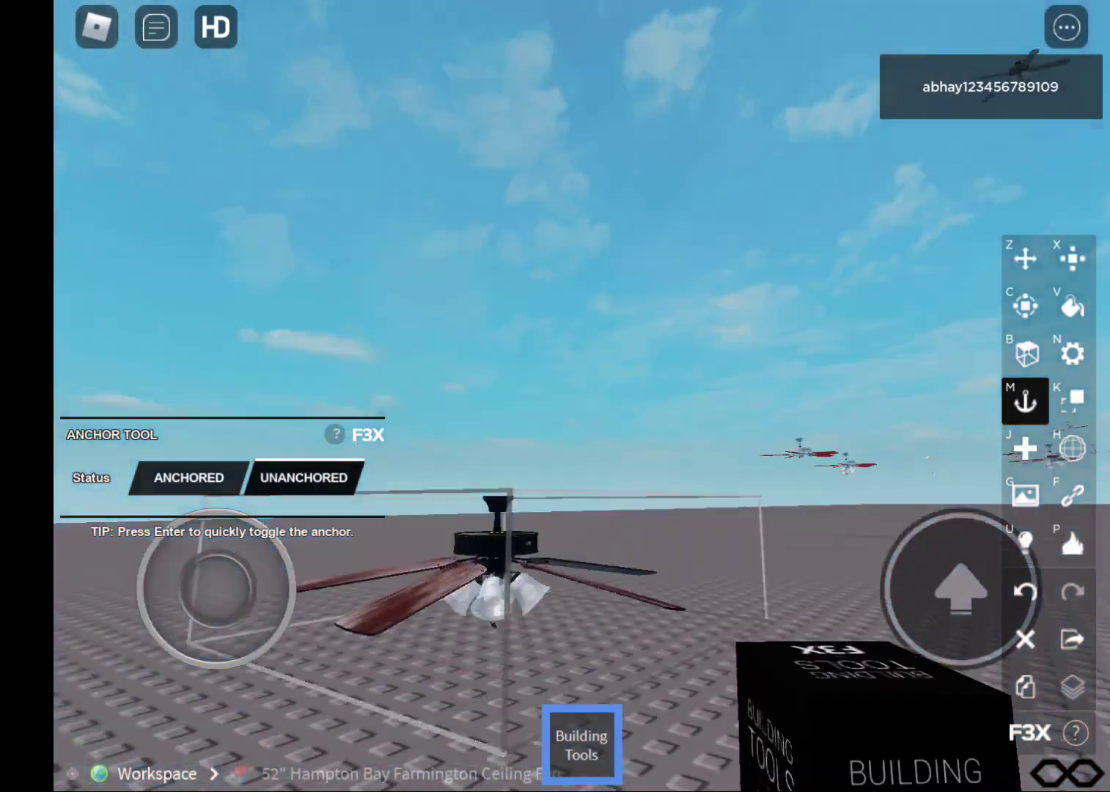
{"action": "left_click_drag", "start_coordinate": [607, 434], "coordinate": [607, 173]}
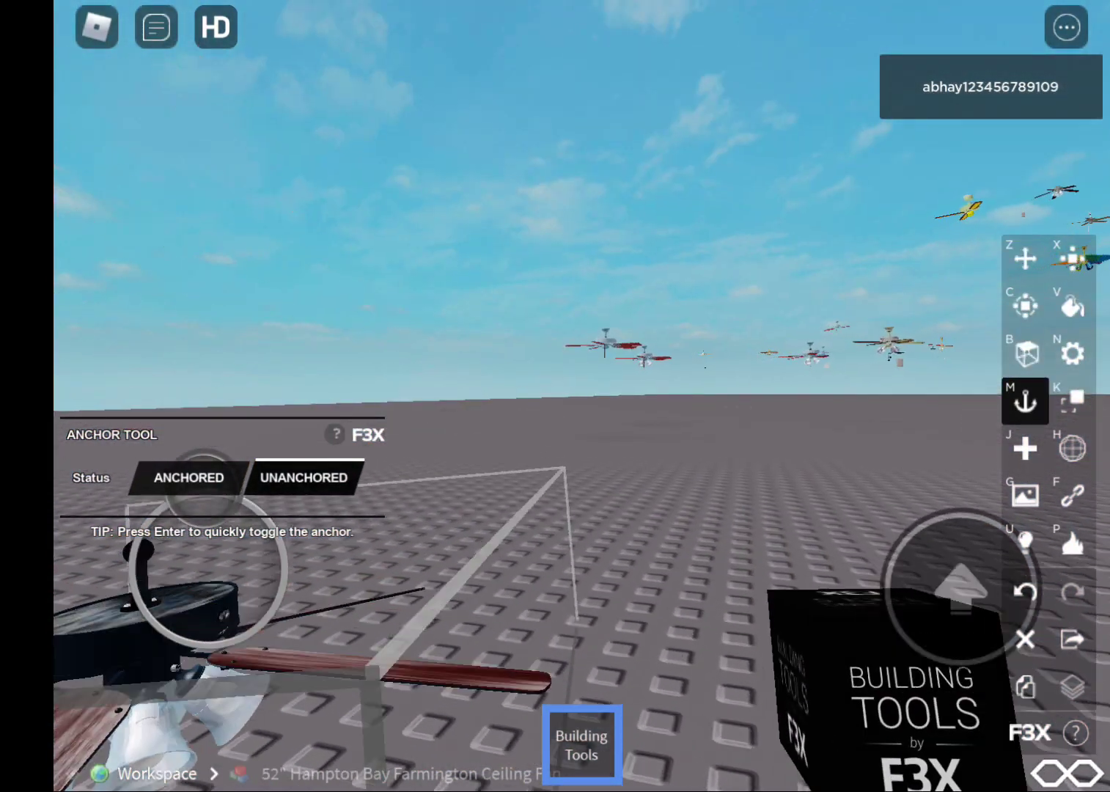
{"action": "left_click_drag", "start_coordinate": [607, 519], "coordinate": [606, 174]}
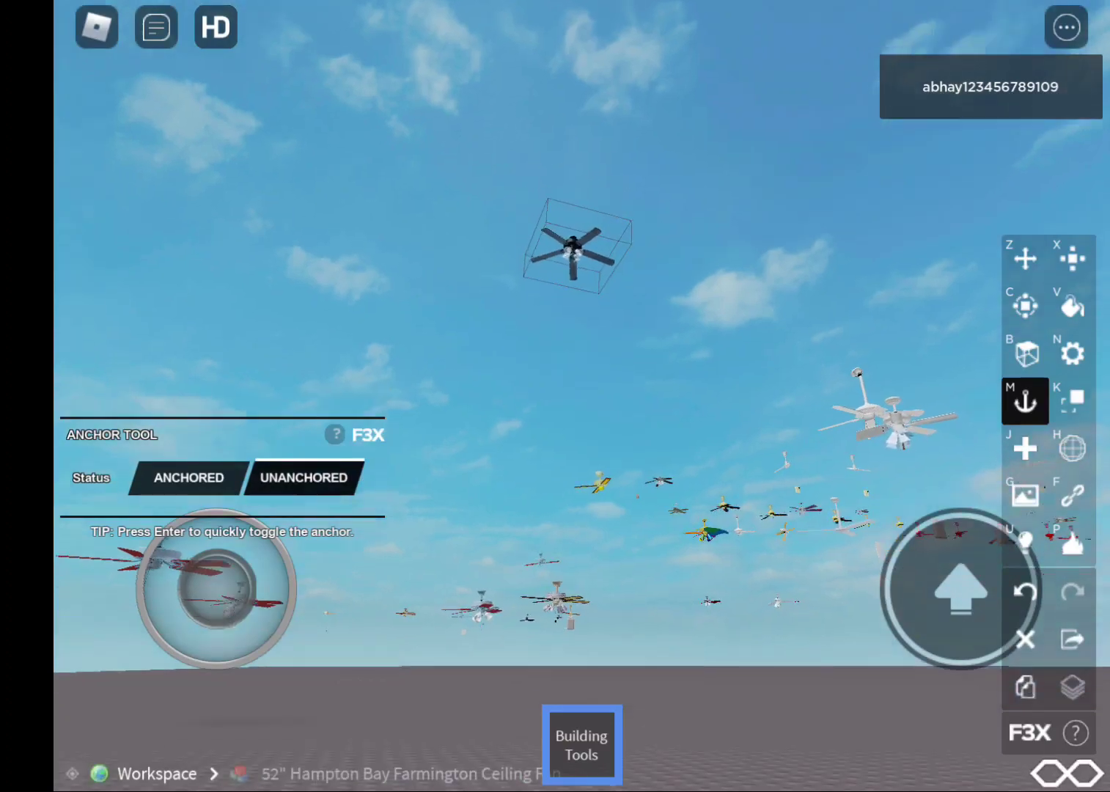
- Look over the fallen fan on the baseplate and the red fan still floating
{"action": "left_click_drag", "start_coordinate": [607, 433], "coordinate": [608, 173]}
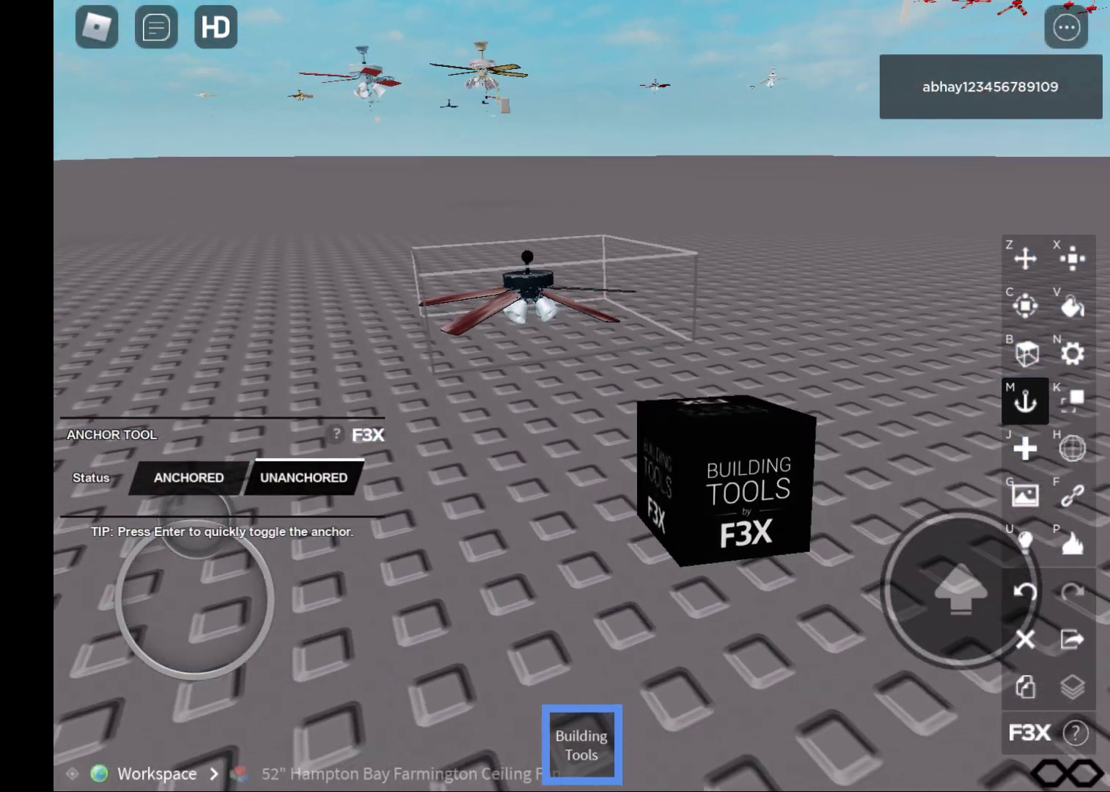
{"action": "left_click_drag", "start_coordinate": [607, 519], "coordinate": [607, 216]}
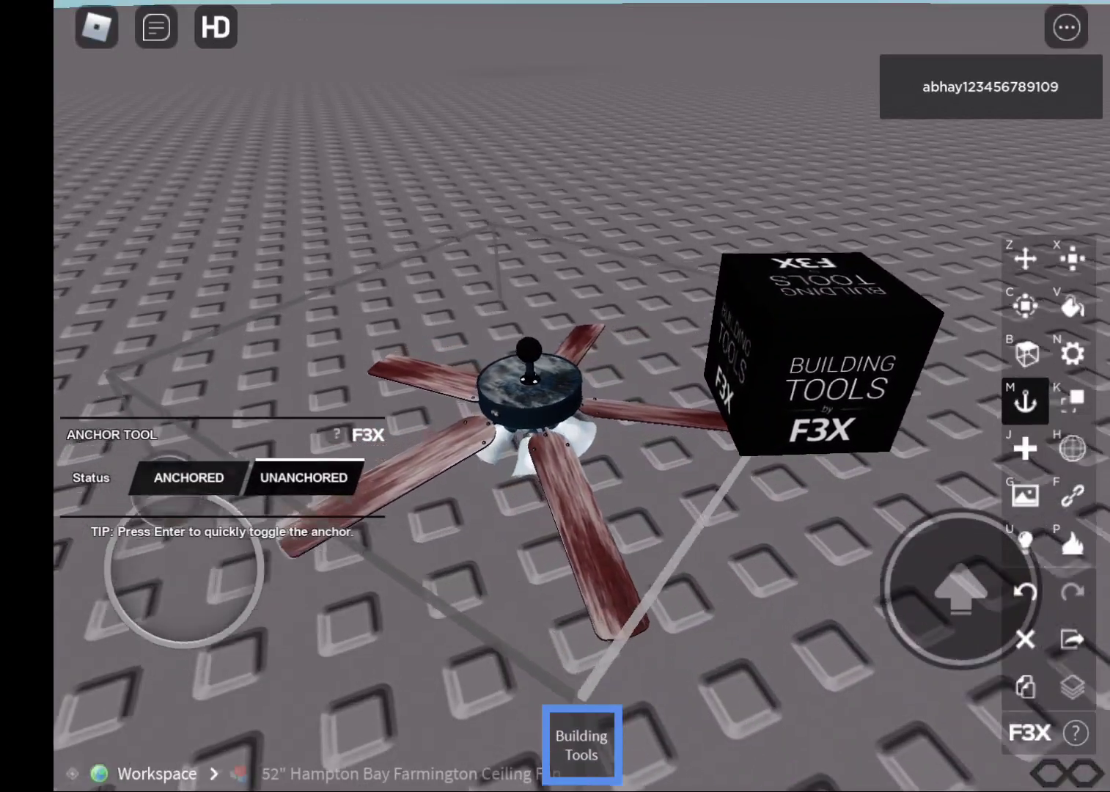
{"action": "left_click_drag", "start_coordinate": [555, 519], "coordinate": [555, 216]}
{"action": "left_click_drag", "start_coordinate": [555, 519], "coordinate": [555, 260]}
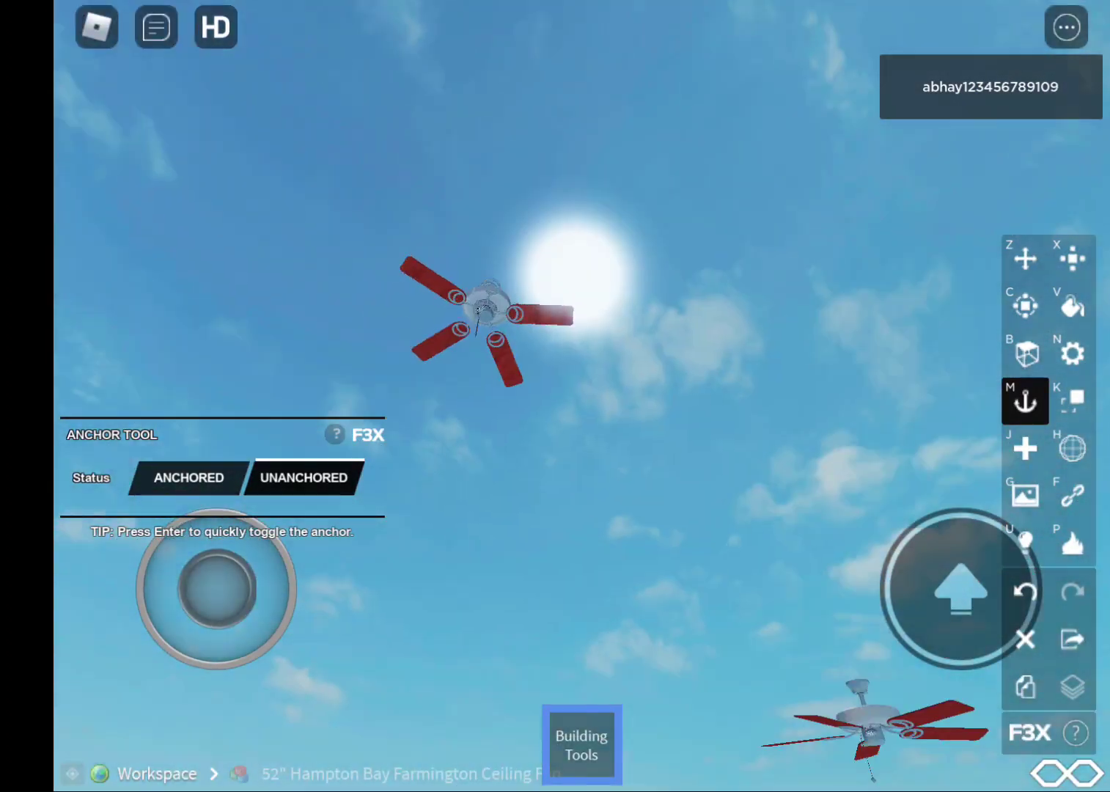
{"action": "left_click_drag", "start_coordinate": [555, 348], "coordinate": [555, 519]}
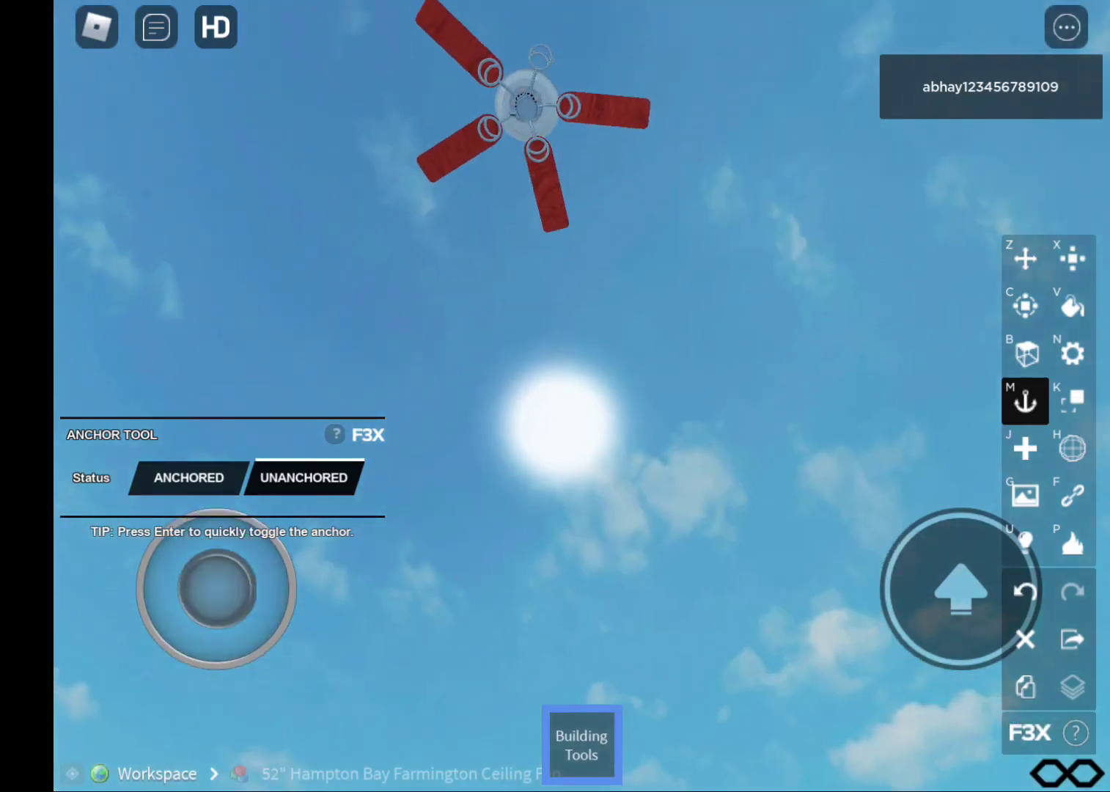
{"action": "left_click_drag", "start_coordinate": [555, 259], "coordinate": [555, 563]}
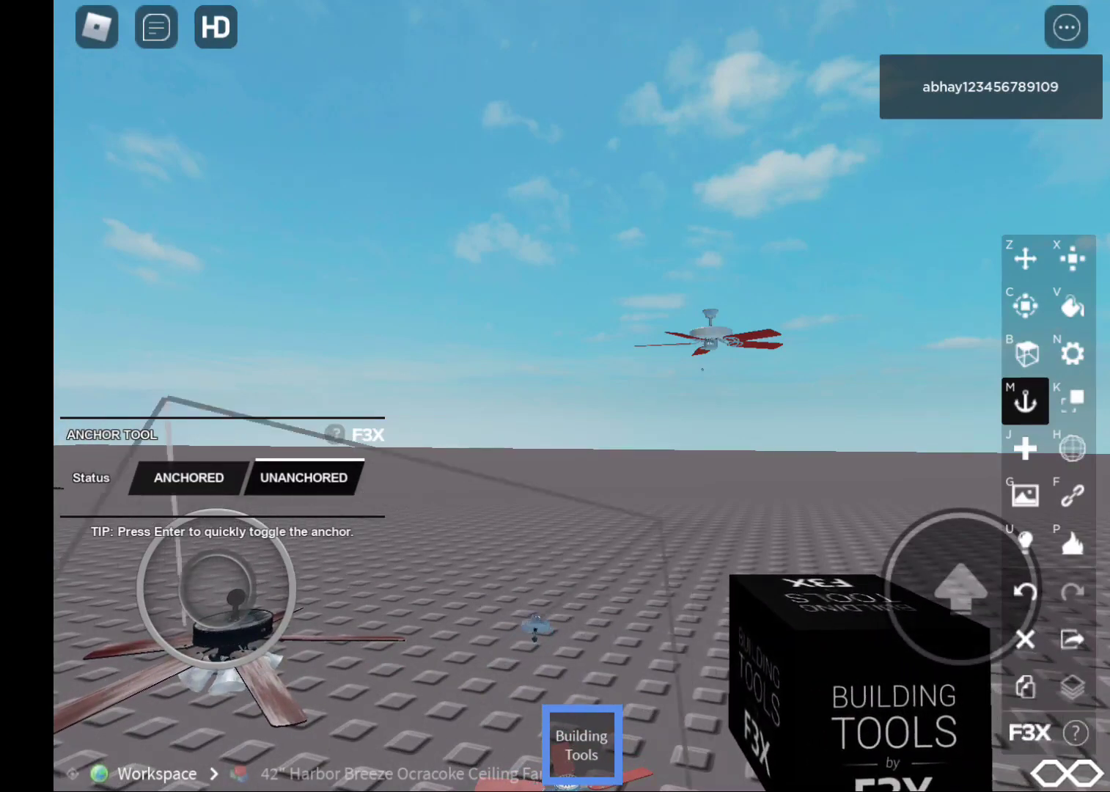
- Fly up beneath the red Harbor Breeze Ocracoke ceiling fan and select it
{"action": "mouse_move", "coordinate": [556, 519]}
{"action": "left_mouse_down"}
{"action": "mouse_move", "coordinate": [555, 303]}
{"action": "mouse_move", "coordinate": [556, 563]}
{"action": "left_mouse_up"}
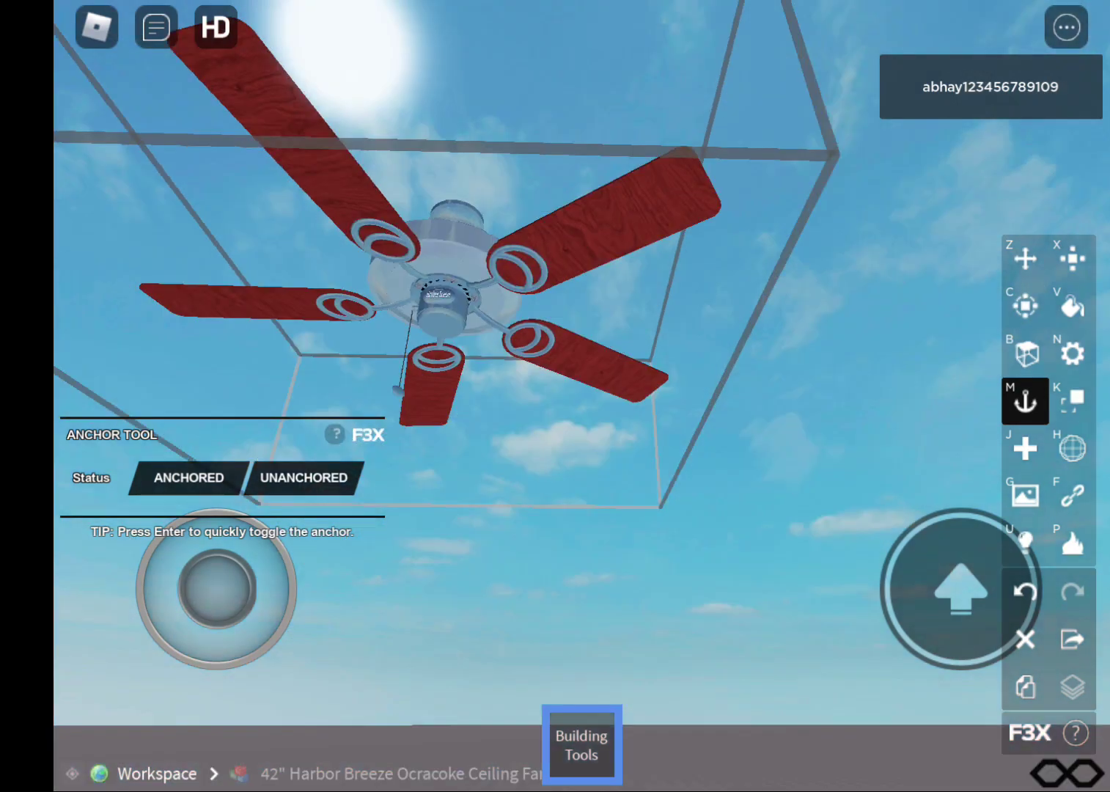
{"action": "mouse_move", "coordinate": [555, 259]}
{"action": "left_mouse_down"}
{"action": "mouse_move", "coordinate": [555, 562]}
{"action": "mouse_move", "coordinate": [556, 258]}
{"action": "left_mouse_up"}
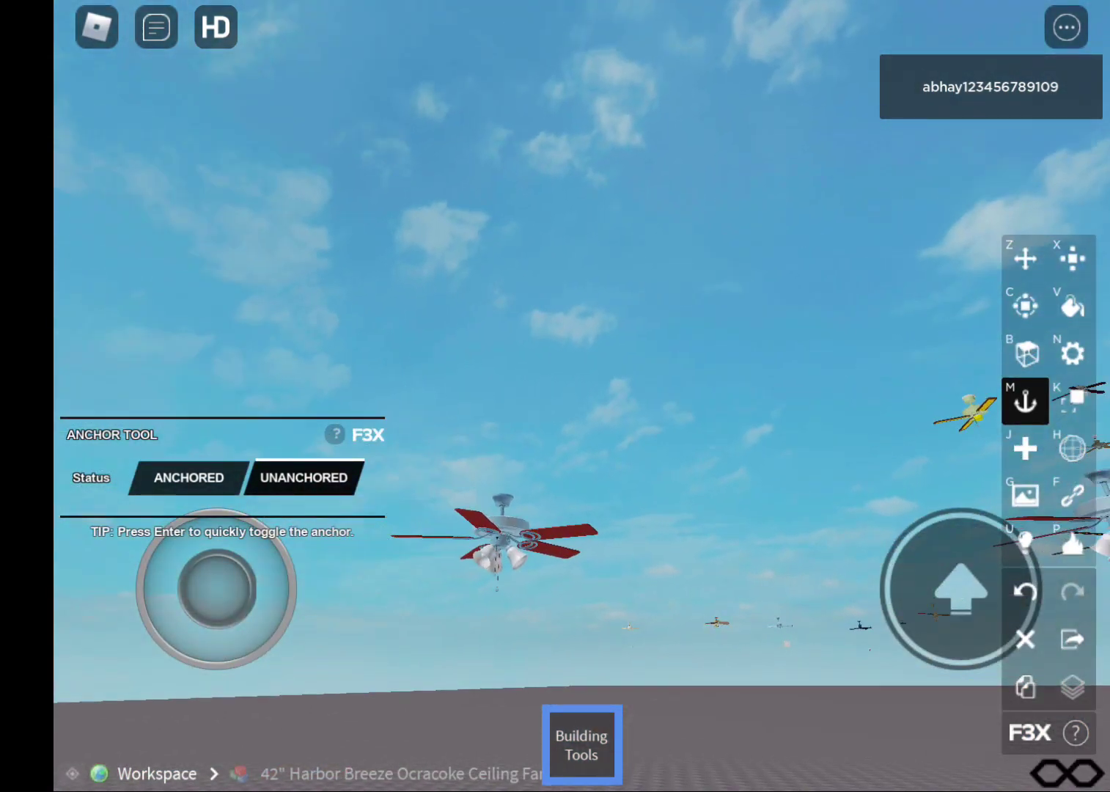
{"action": "left_click_drag", "start_coordinate": [555, 346], "coordinate": [555, 520]}
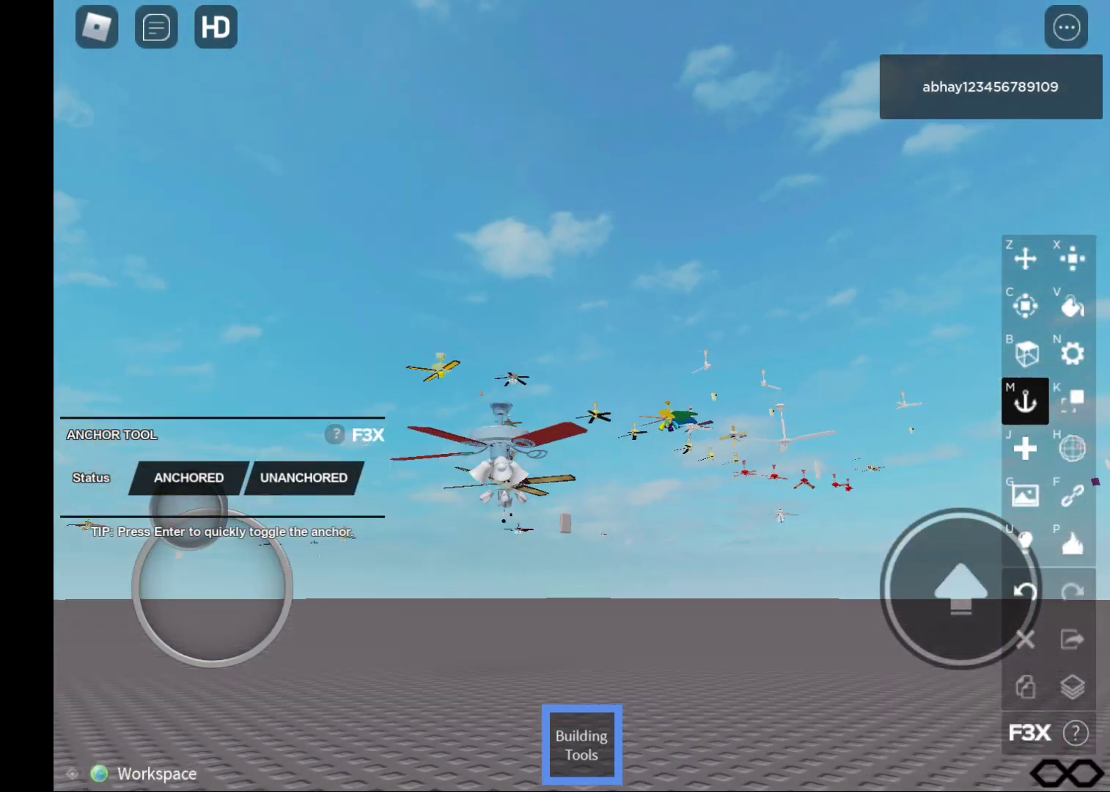
{"action": "left_click_drag", "start_coordinate": [555, 346], "coordinate": [555, 562]}
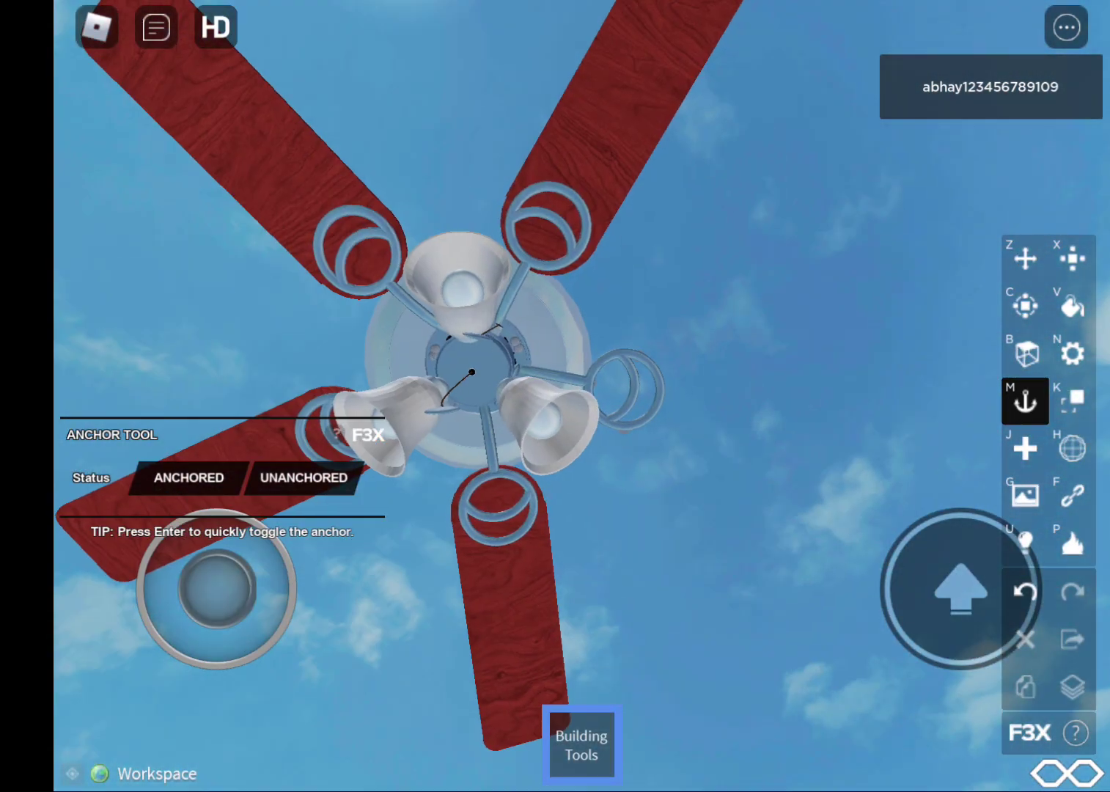
{"action": "left_click", "coordinate": [469, 347]}
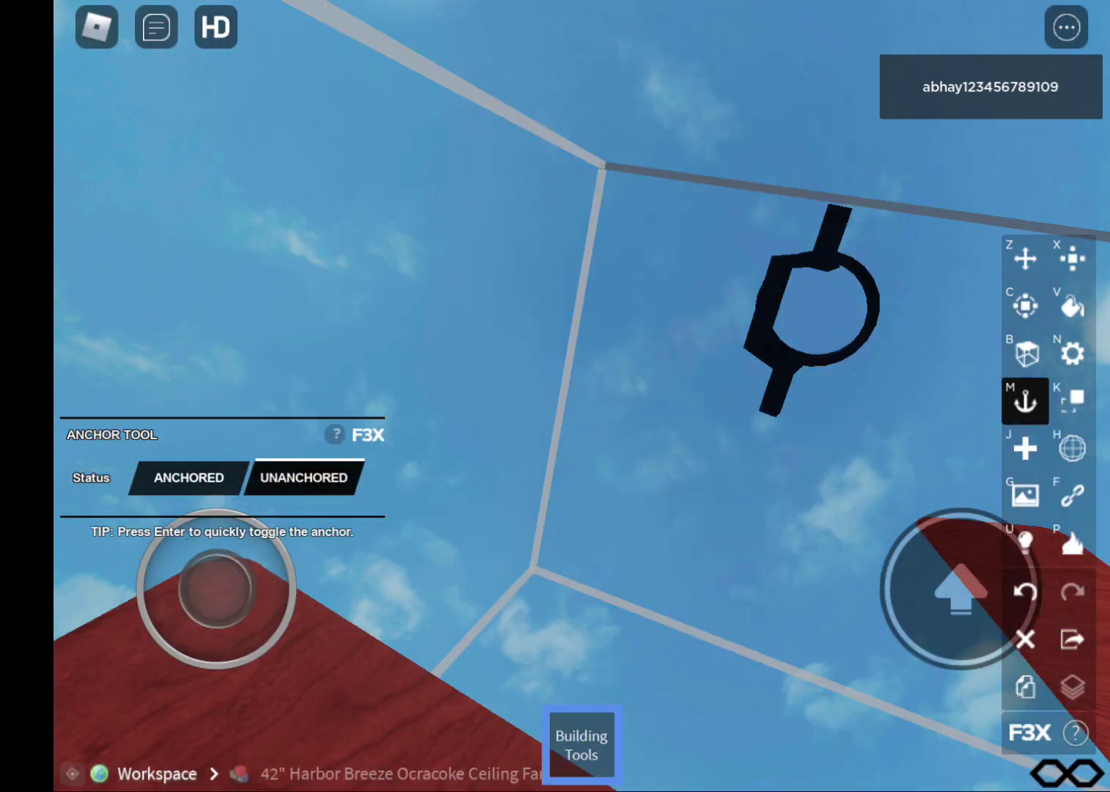
{"action": "left_click_drag", "start_coordinate": [555, 346], "coordinate": [555, 563]}
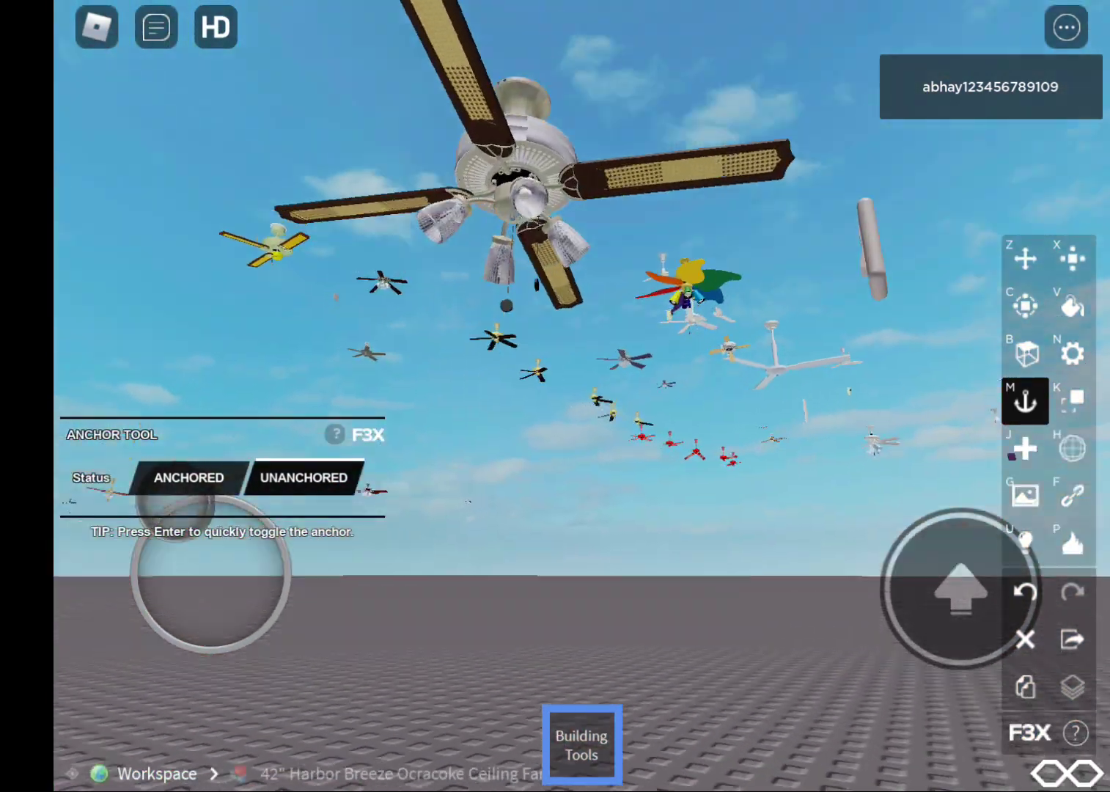
- Fly up beneath the large brown ceiling fan, then return to ground level
{"action": "left_click_drag", "start_coordinate": [212, 577], "coordinate": [216, 538]}
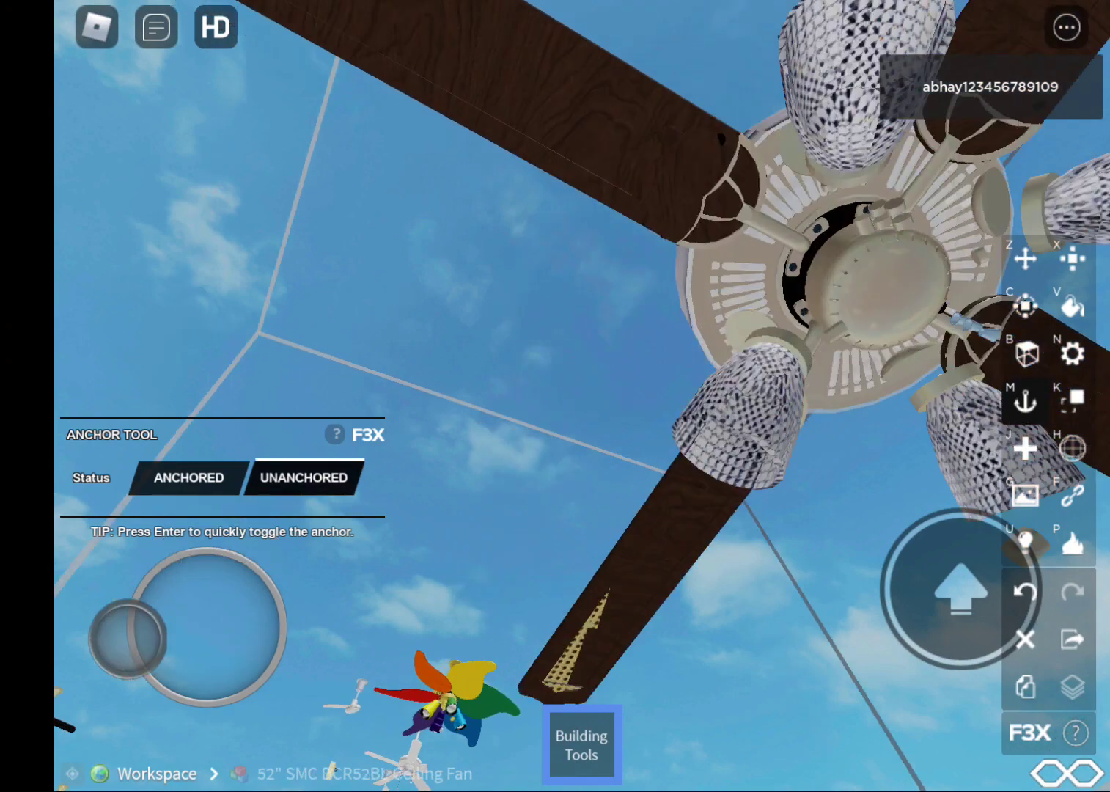
{"action": "left_click_drag", "start_coordinate": [217, 585], "coordinate": [174, 658]}
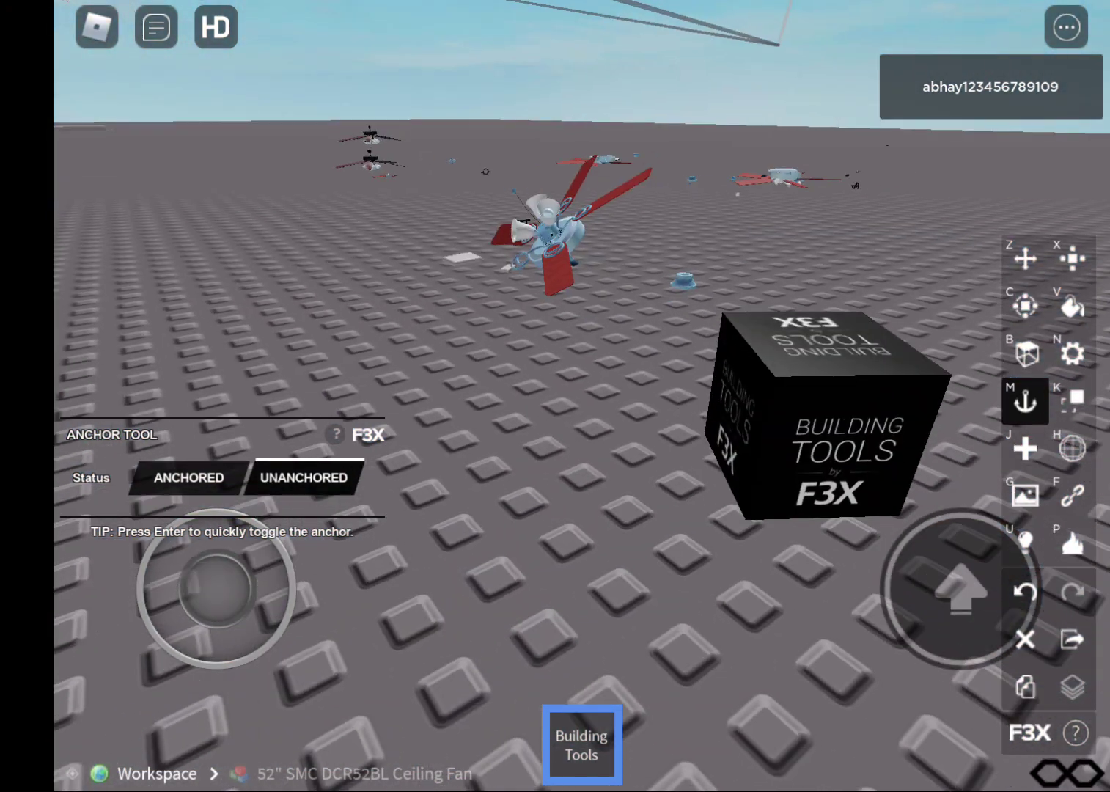
{"action": "left_click_drag", "start_coordinate": [555, 259], "coordinate": [555, 433]}
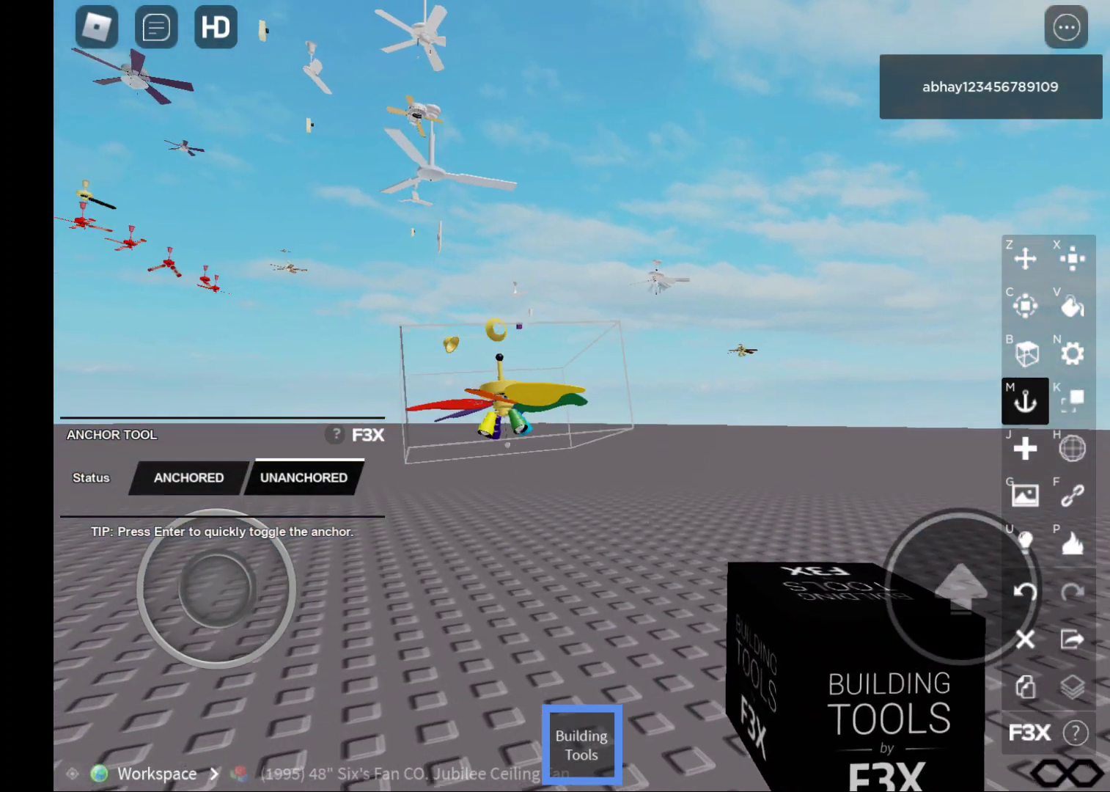
{"action": "mouse_move", "coordinate": [217, 586]}
{"action": "left_mouse_down"}
{"action": "mouse_move", "coordinate": [160, 554]}
{"action": "mouse_move", "coordinate": [217, 586]}
{"action": "left_mouse_up"}
- Select the Casablanca Lanai ceiling fan and check the baseplate
{"action": "left_click", "coordinate": [425, 326]}
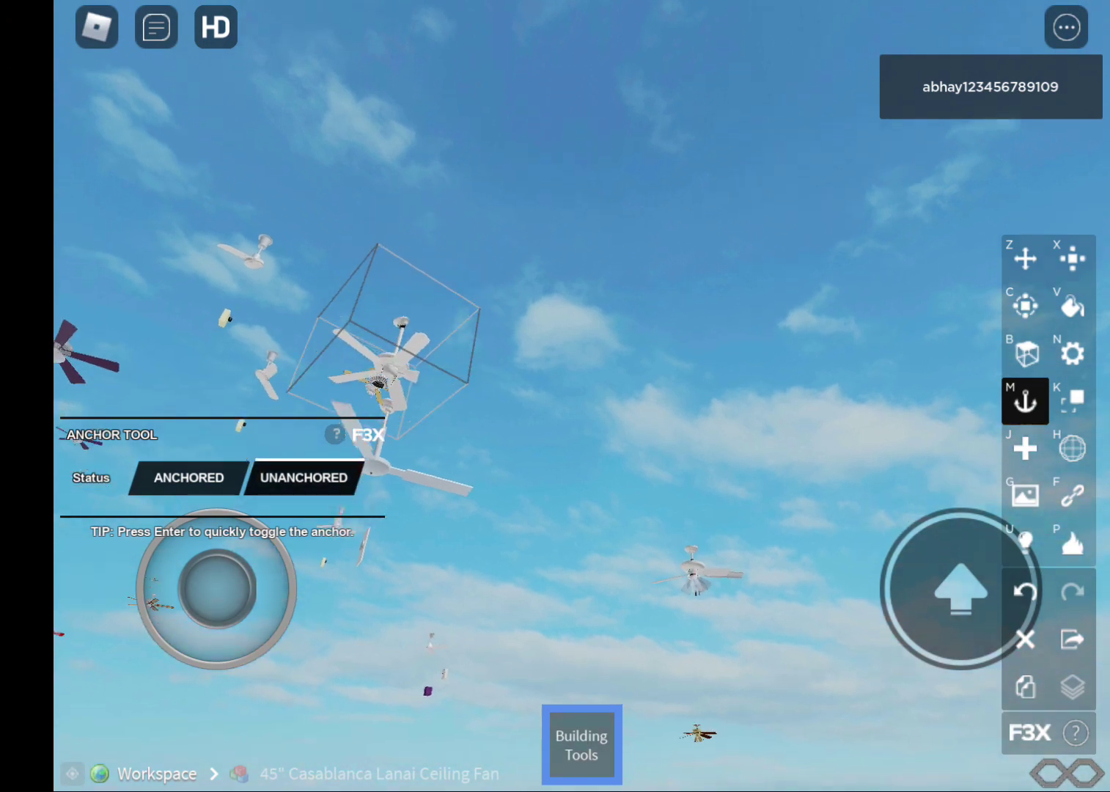
{"action": "left_click_drag", "start_coordinate": [607, 260], "coordinate": [607, 519]}
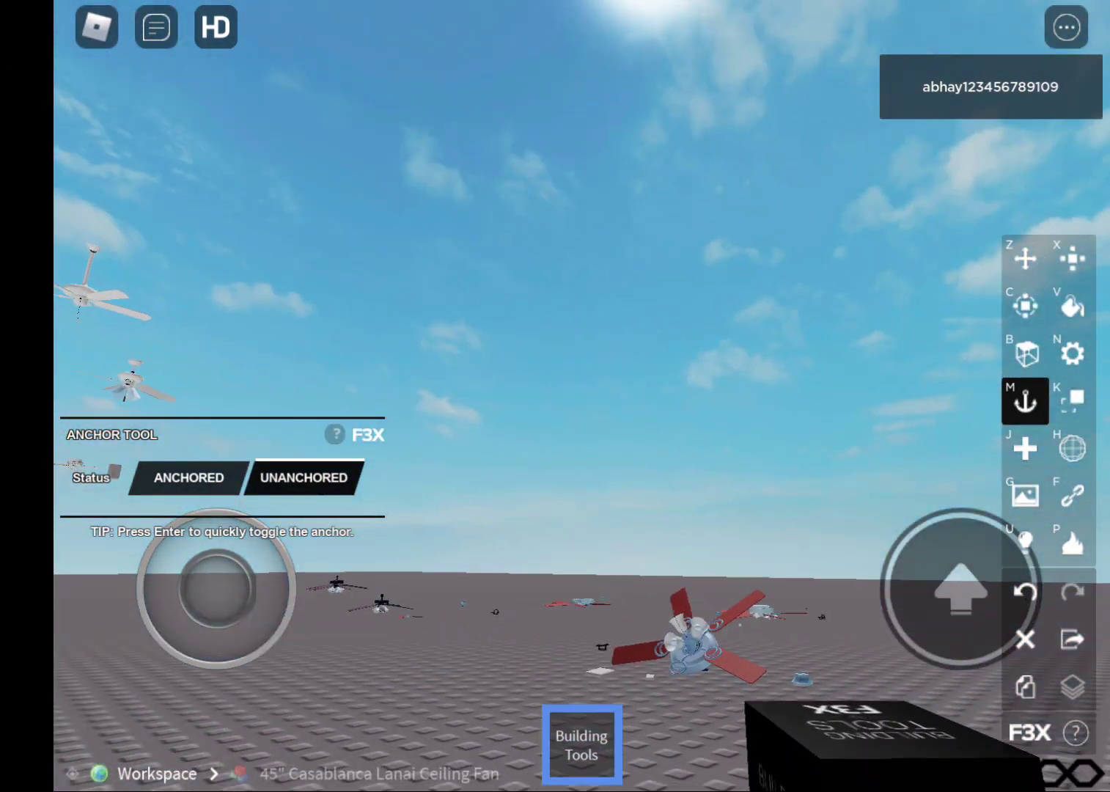
{"action": "left_click_drag", "start_coordinate": [434, 347], "coordinate": [650, 259]}
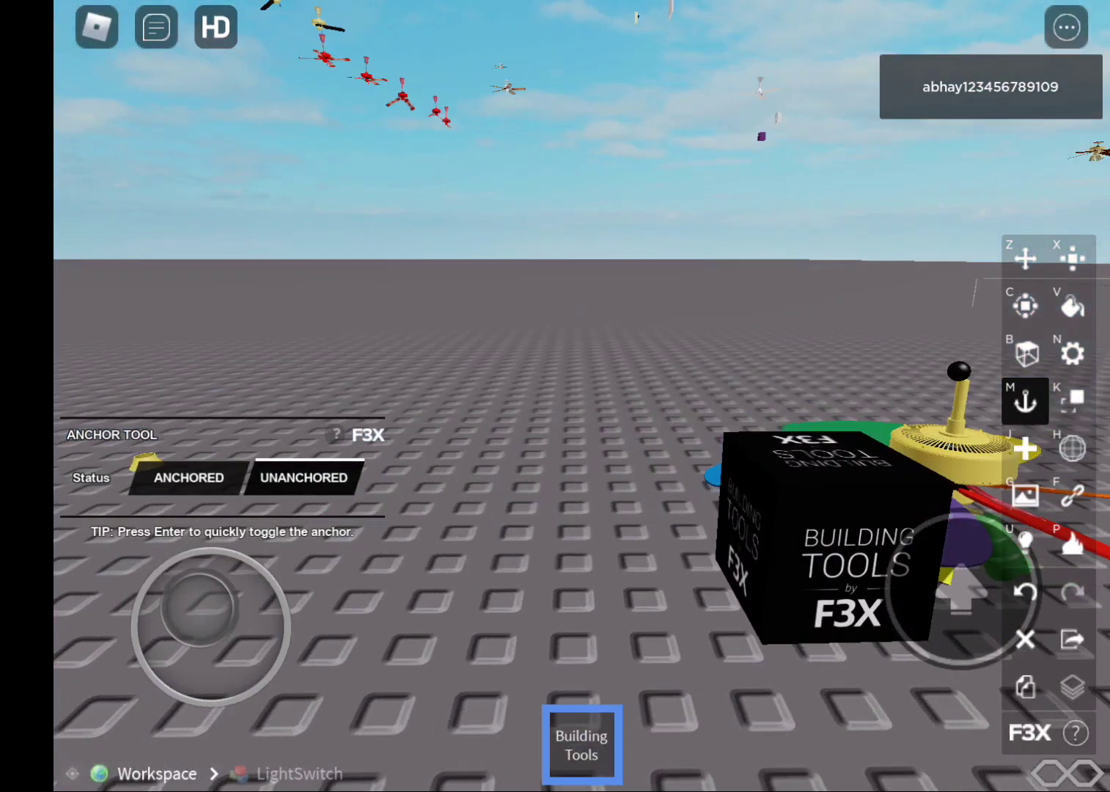
- Select the white Wobbly Ameco ceiling fan and watch it land on the baseplate
{"action": "left_click_drag", "start_coordinate": [555, 347], "coordinate": [556, 563]}
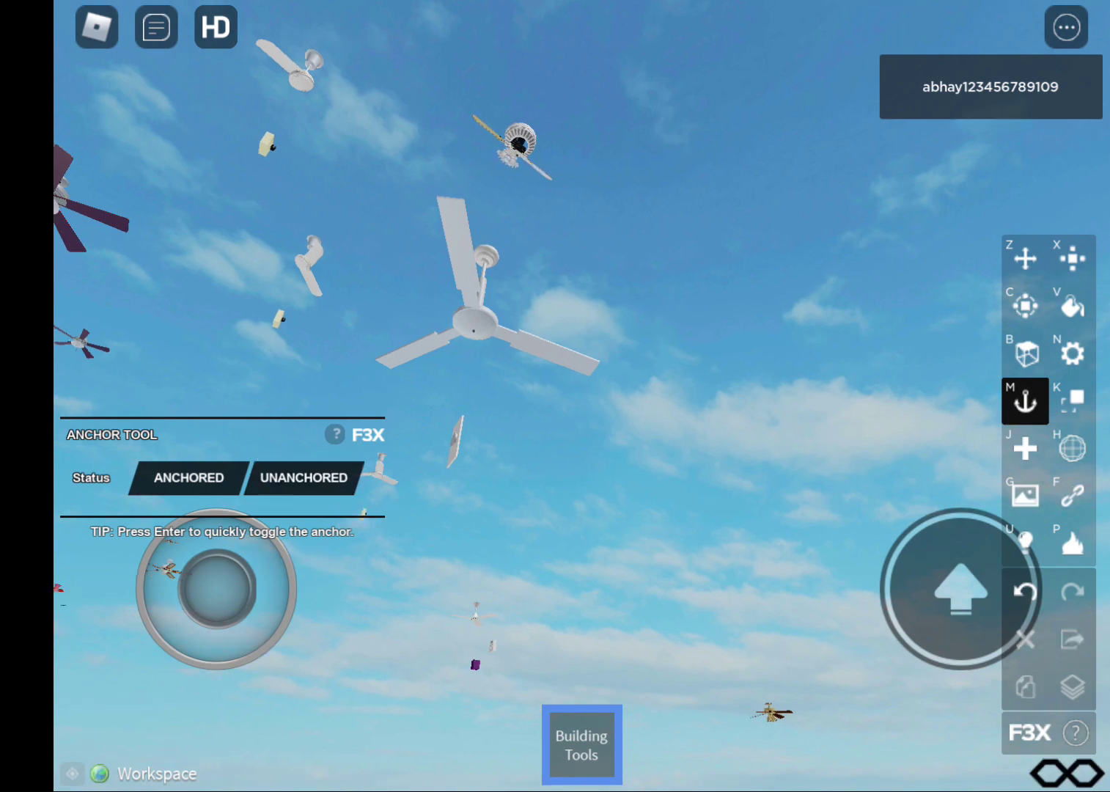
{"action": "left_click", "coordinate": [475, 286]}
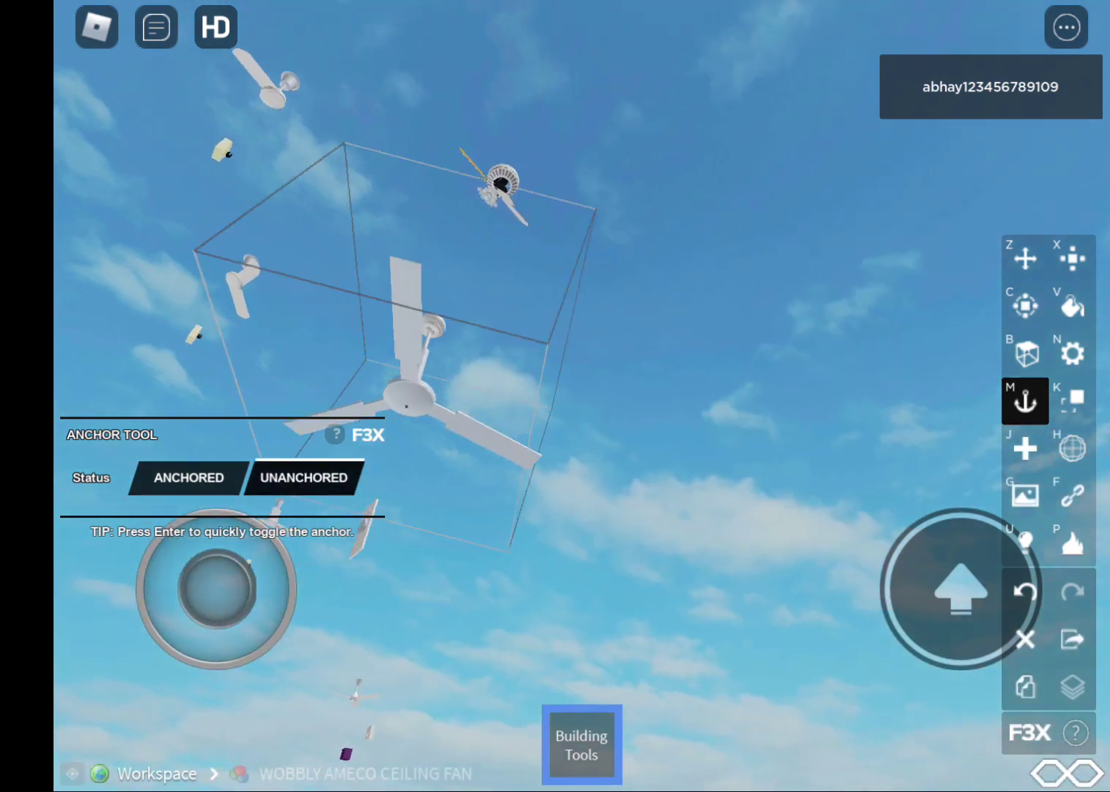
{"action": "mouse_move", "coordinate": [554, 520]}
{"action": "left_mouse_down"}
{"action": "mouse_move", "coordinate": [555, 260]}
{"action": "mouse_move", "coordinate": [555, 520]}
{"action": "left_mouse_up"}
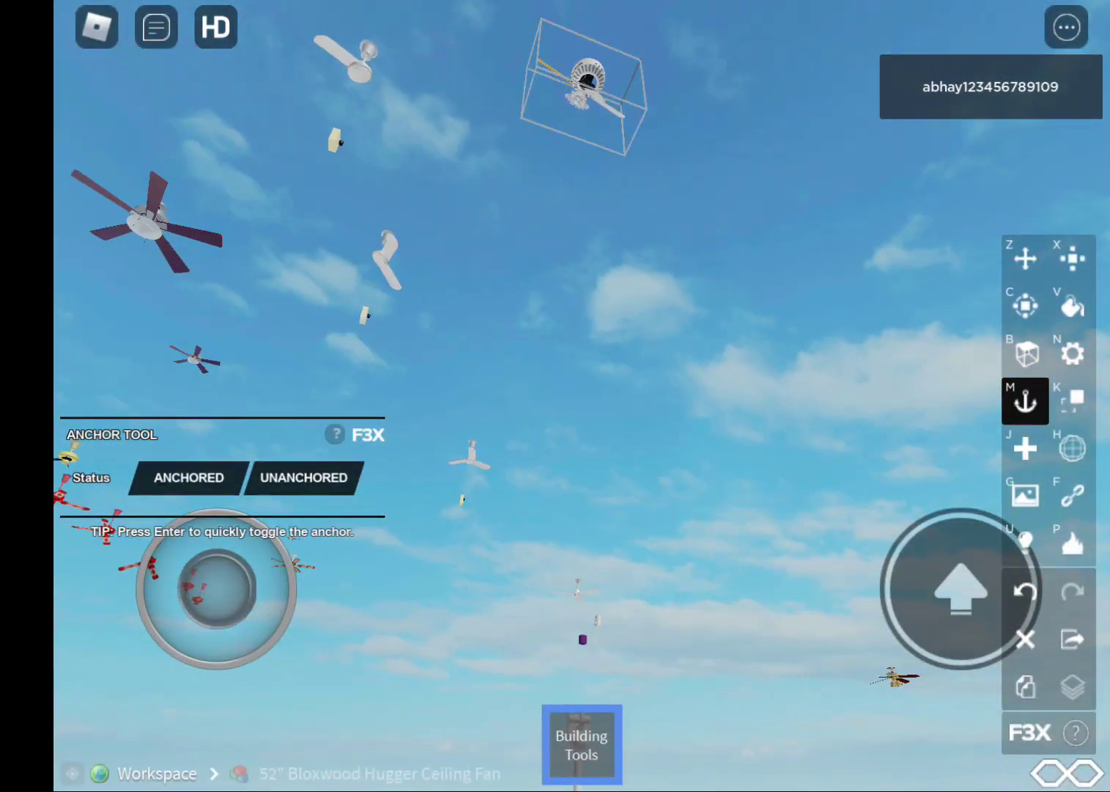
{"action": "left_click_drag", "start_coordinate": [555, 258], "coordinate": [555, 519]}
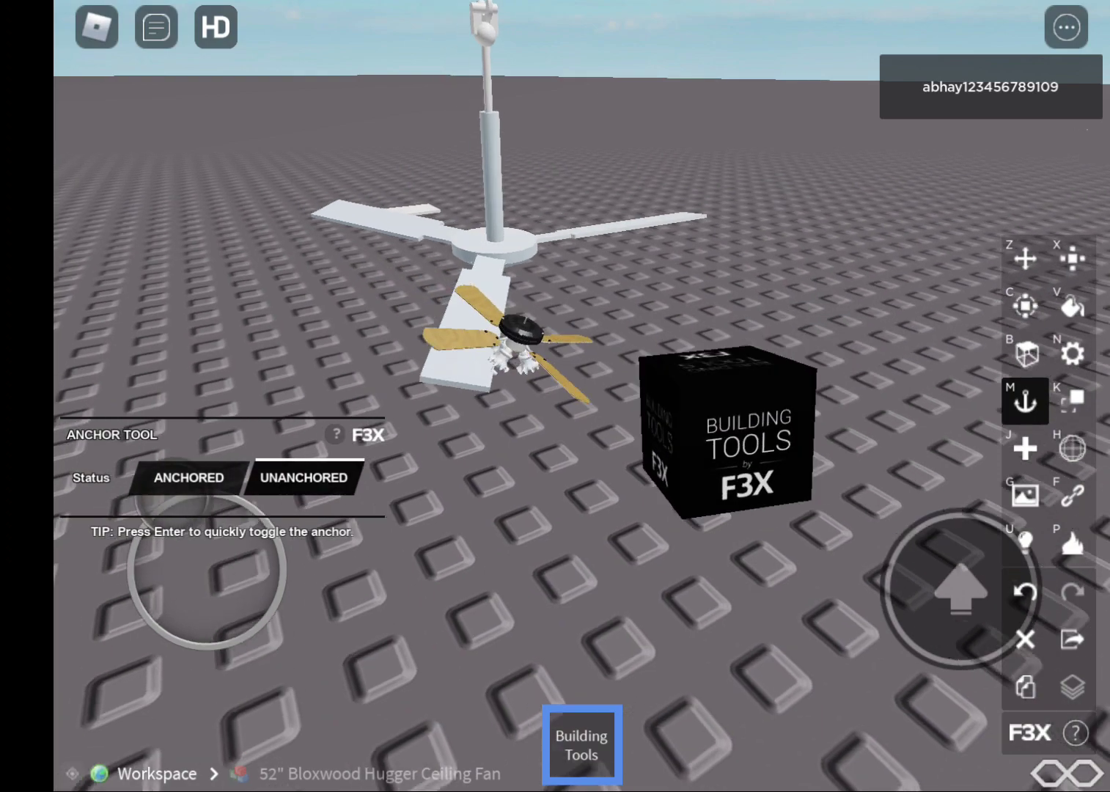
{"action": "left_click_drag", "start_coordinate": [555, 434], "coordinate": [346, 259]}
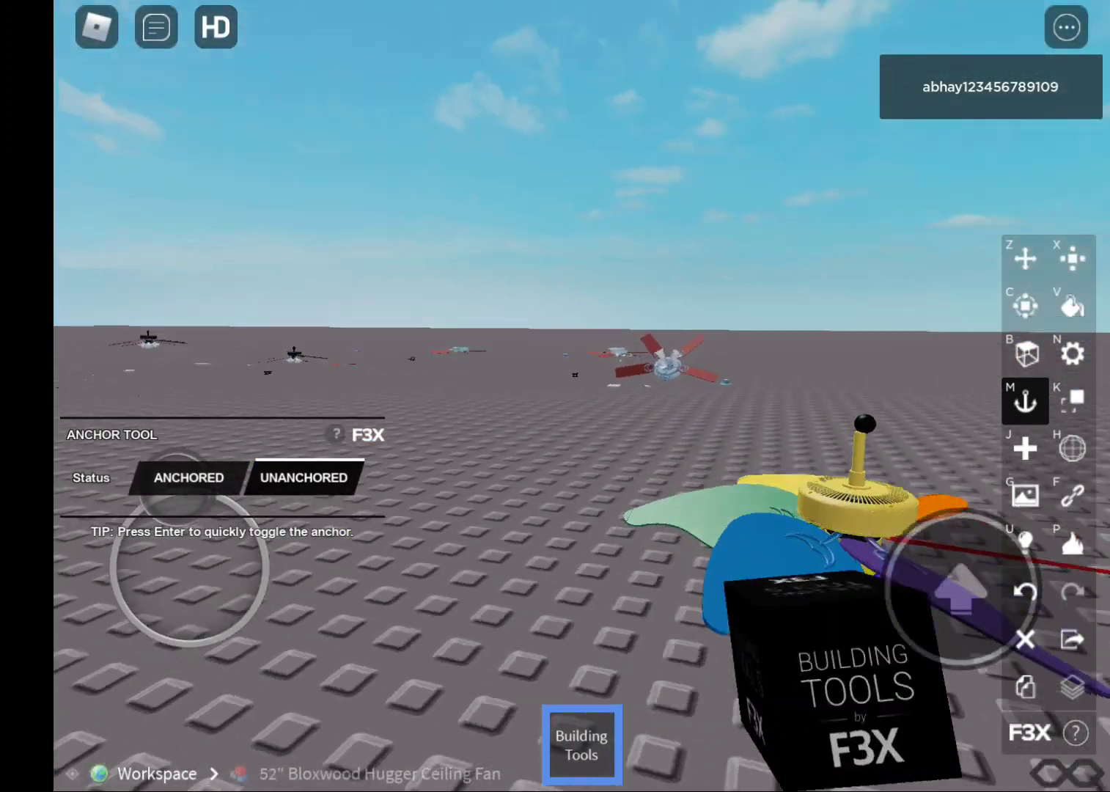
{"action": "left_click_drag", "start_coordinate": [555, 260], "coordinate": [556, 519]}
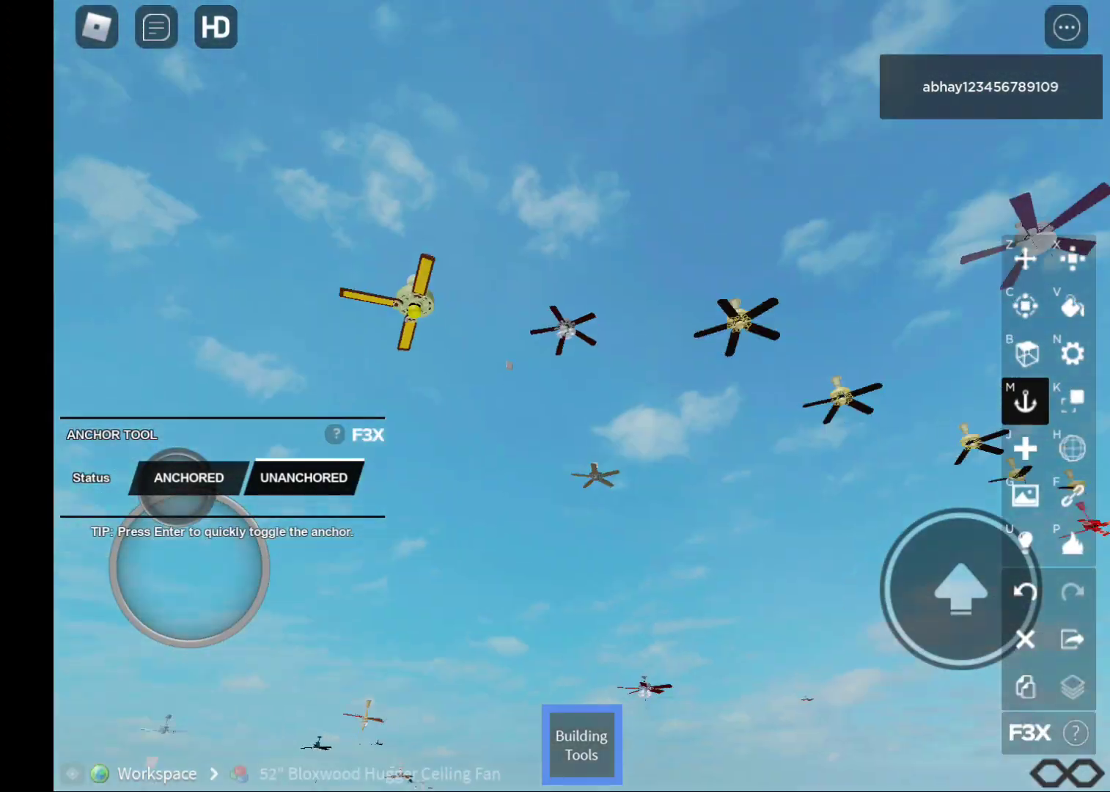
{"action": "left_click_drag", "start_coordinate": [178, 486], "coordinate": [216, 589]}
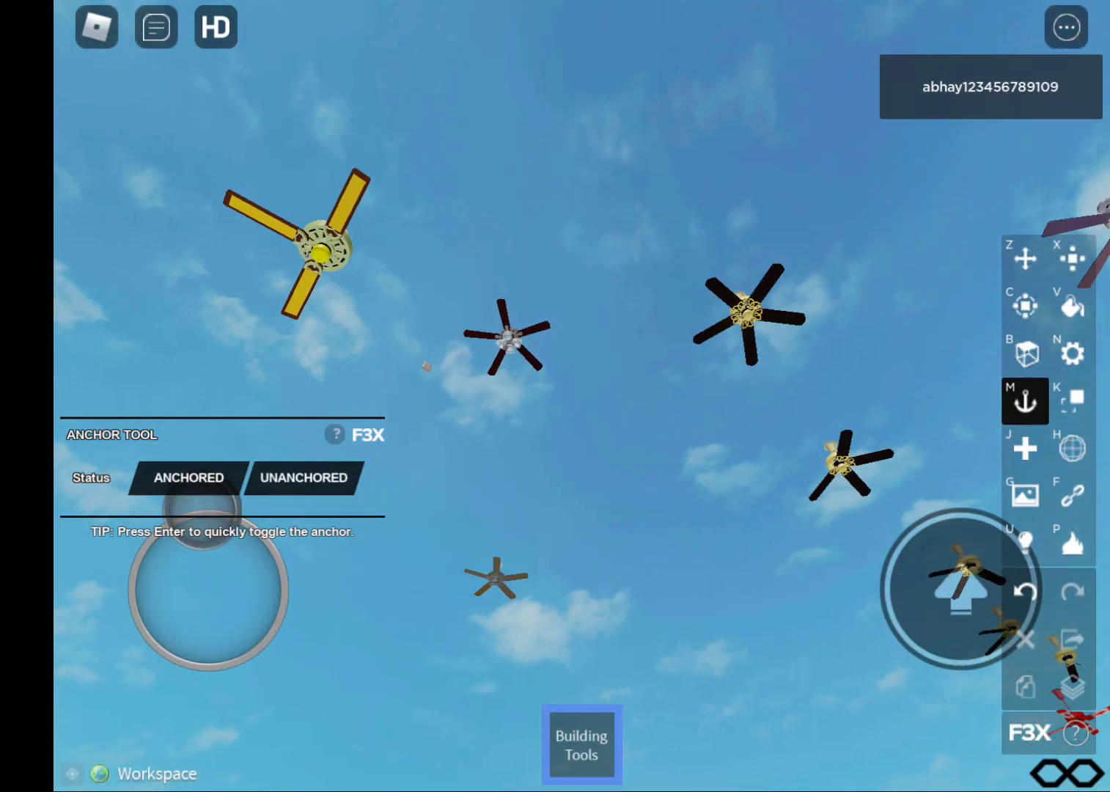
{"action": "left_click_drag", "start_coordinate": [555, 259], "coordinate": [555, 520]}
{"action": "left_click_drag", "start_coordinate": [555, 258], "coordinate": [555, 520]}
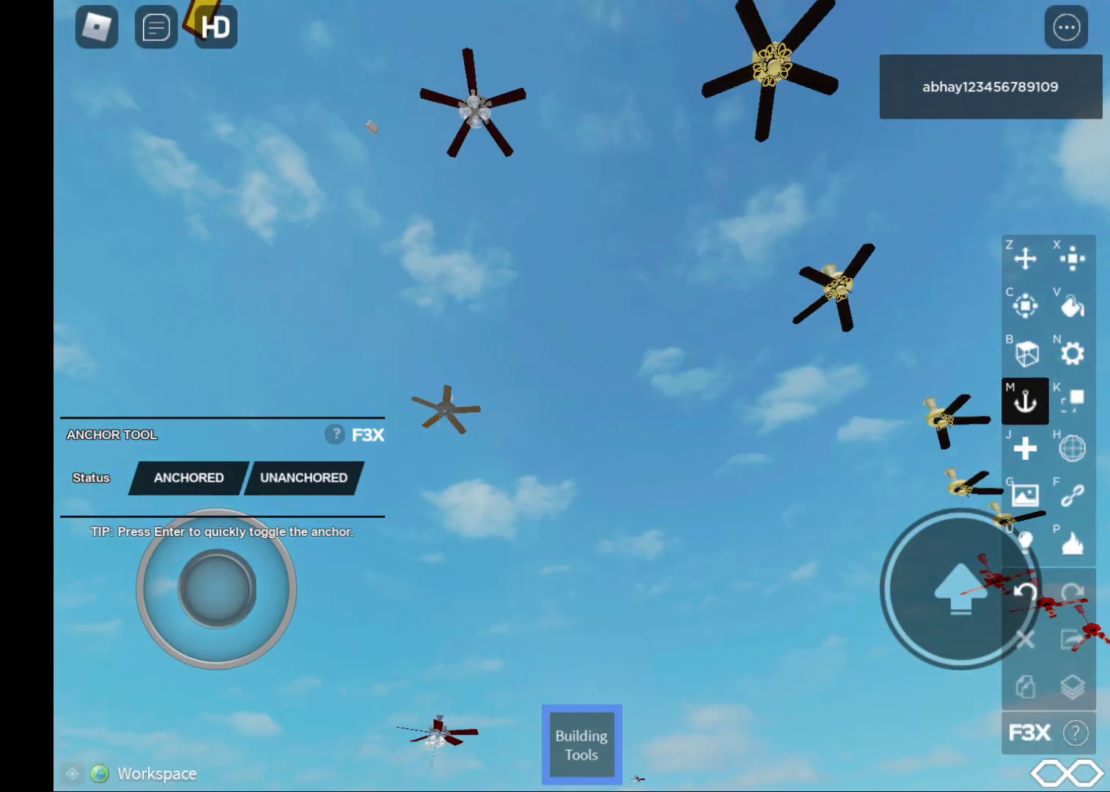
- Select the QFAN Arkadia II ceiling fan and follow it as it falls
{"action": "left_click", "coordinate": [472, 104]}
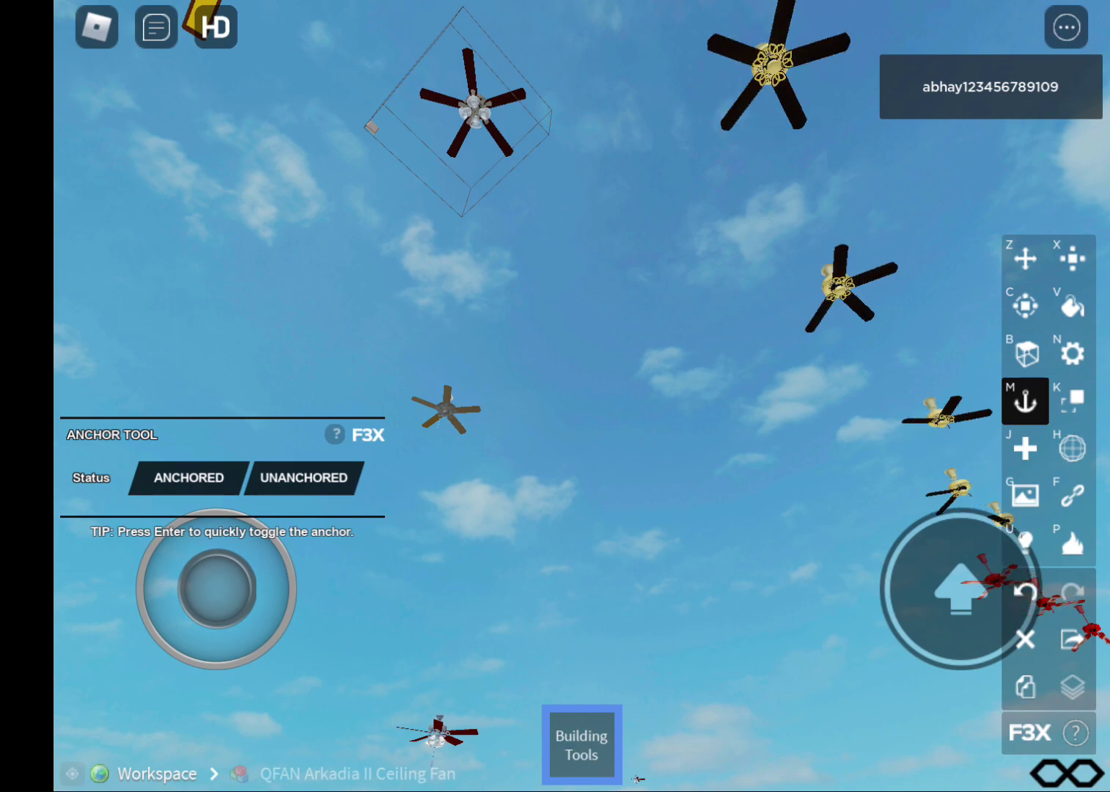
{"action": "left_click_drag", "start_coordinate": [555, 174], "coordinate": [555, 519]}
{"action": "left_click_drag", "start_coordinate": [555, 347], "coordinate": [347, 346]}
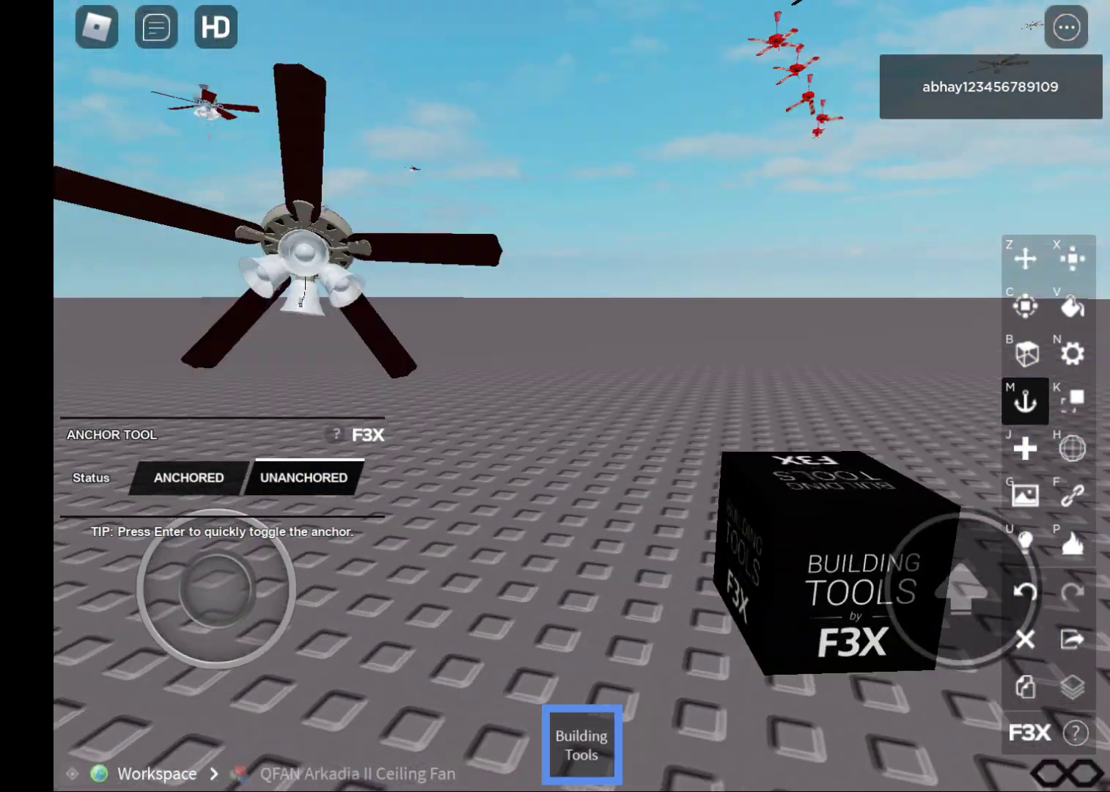
{"action": "left_click_drag", "start_coordinate": [555, 347], "coordinate": [434, 433]}
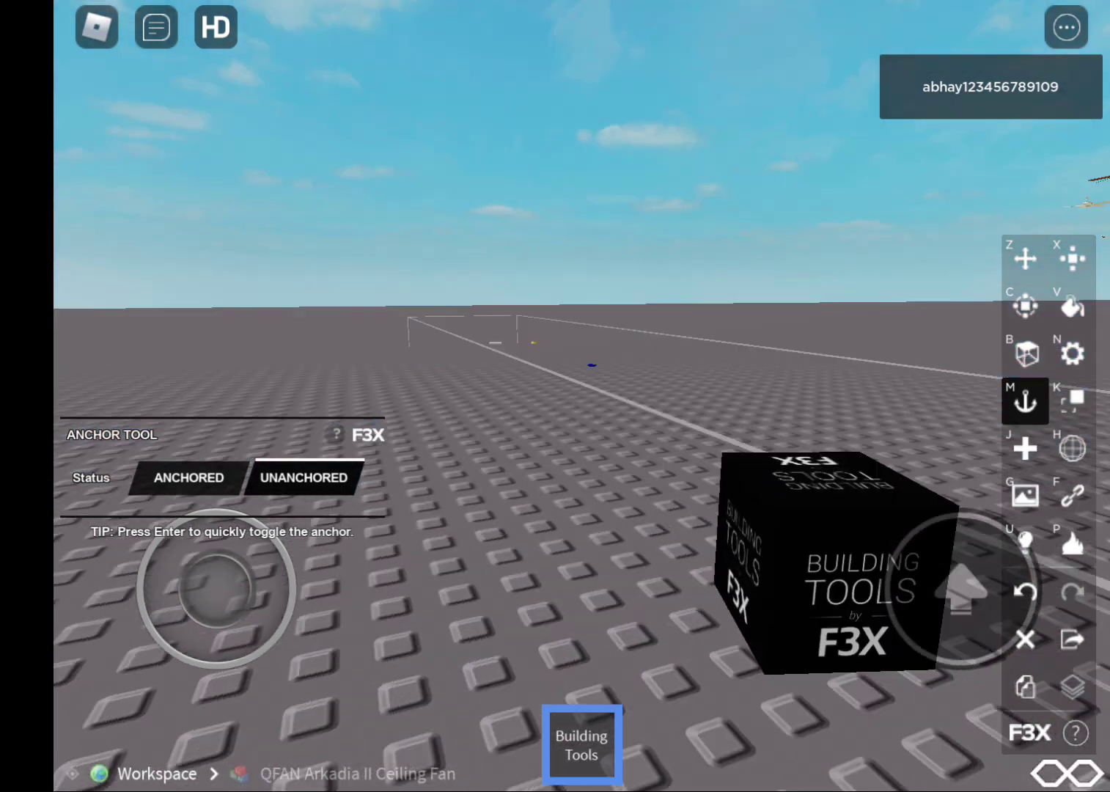
{"action": "left_click_drag", "start_coordinate": [555, 259], "coordinate": [555, 562]}
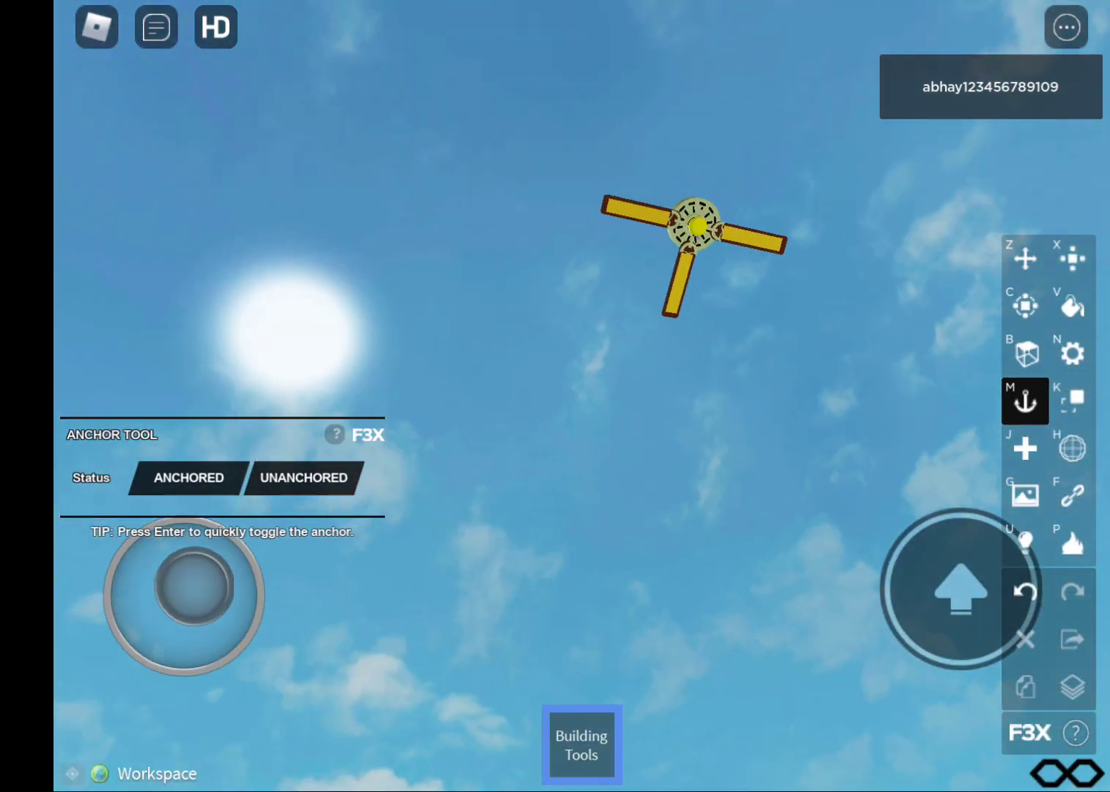
{"action": "left_click_drag", "start_coordinate": [556, 347], "coordinate": [486, 450]}
- Select the yellow three-blade fan overhead and watch it drop
{"action": "left_click", "coordinate": [616, 363]}
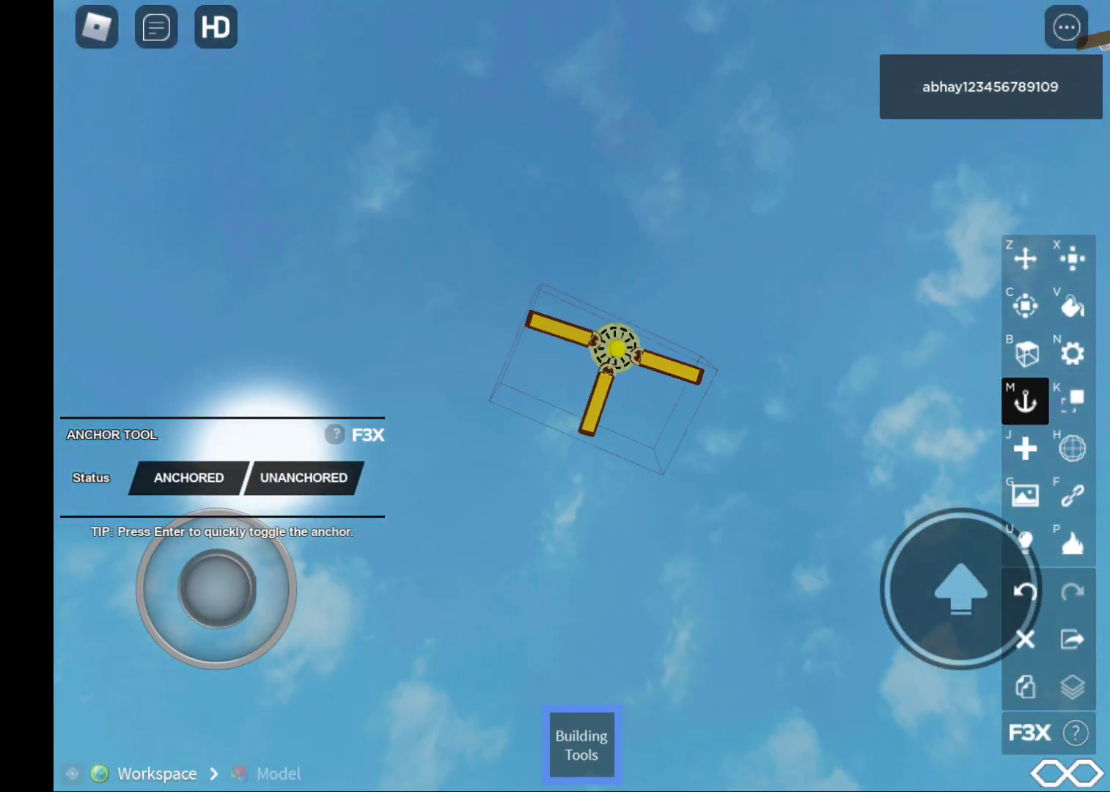
{"action": "left_click_drag", "start_coordinate": [217, 589], "coordinate": [161, 659]}
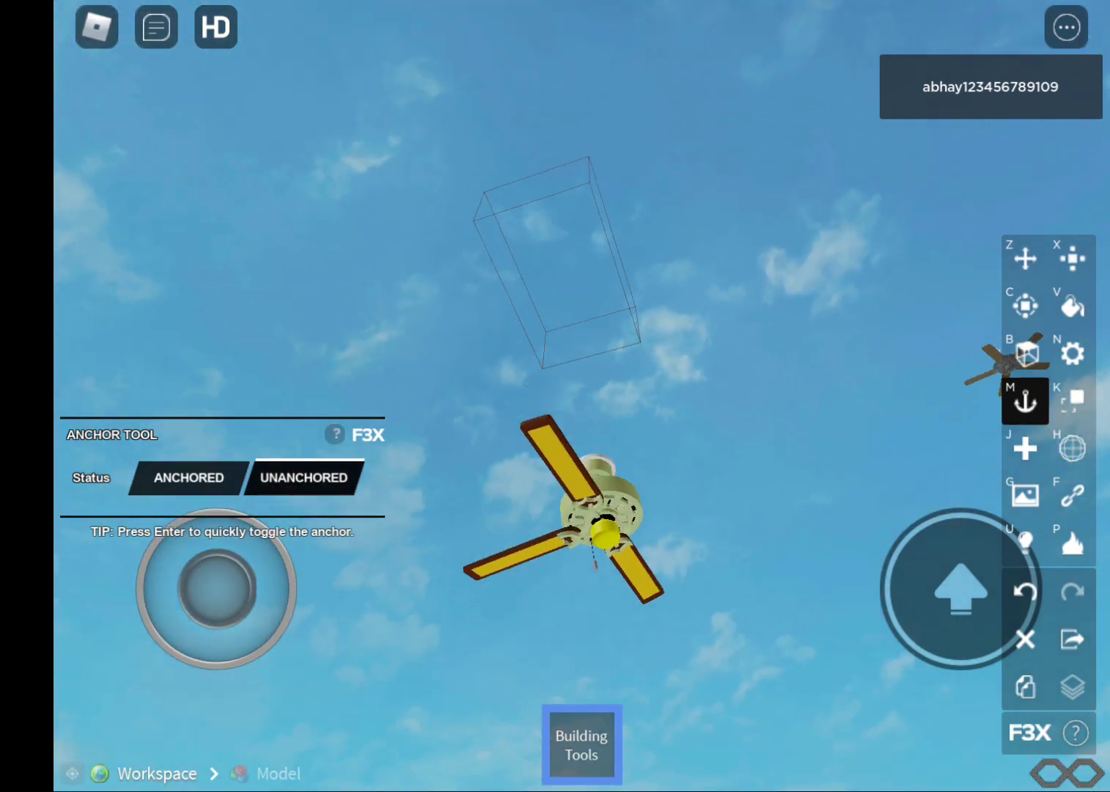
{"action": "left_click_drag", "start_coordinate": [555, 562], "coordinate": [555, 259]}
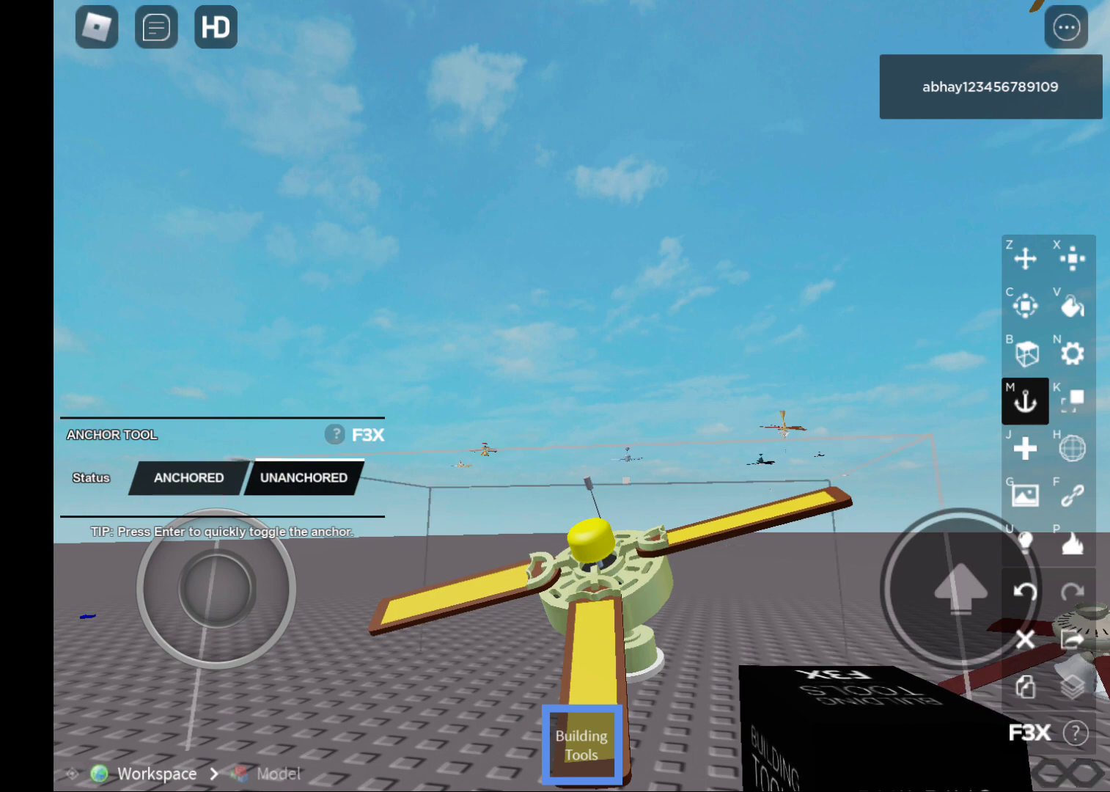
{"action": "left_click_drag", "start_coordinate": [555, 259], "coordinate": [556, 563]}
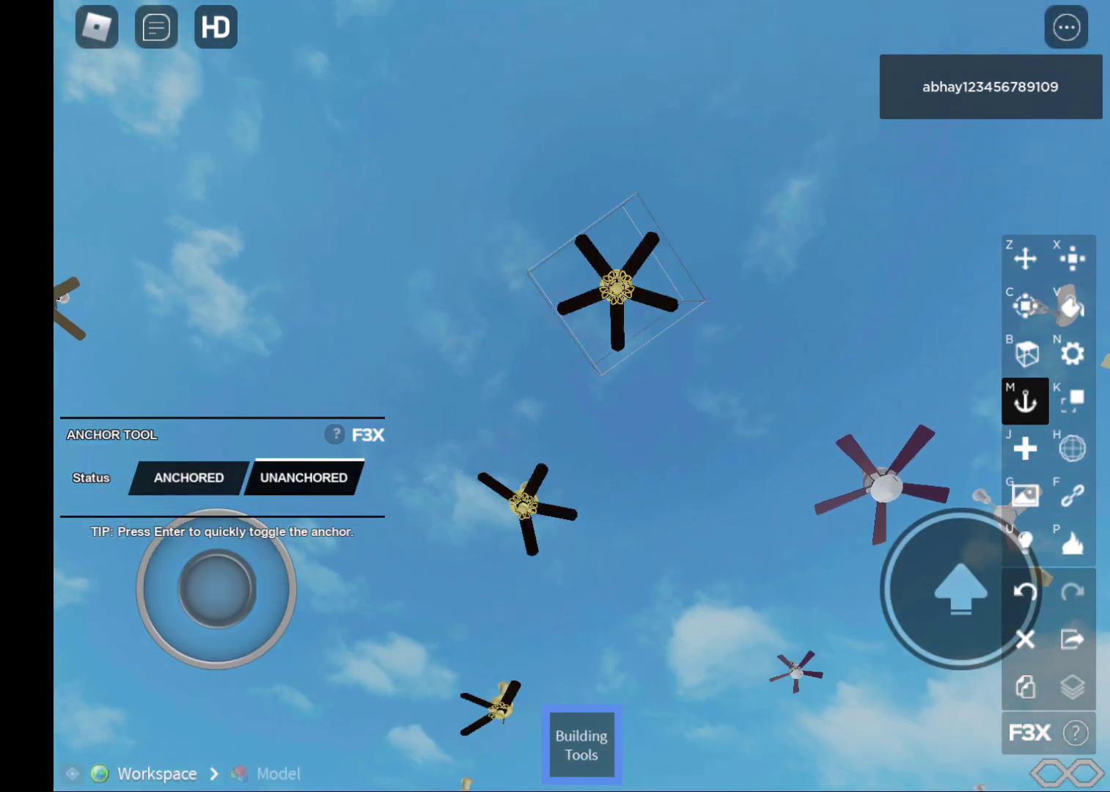
{"action": "left_click_drag", "start_coordinate": [217, 590], "coordinate": [216, 676]}
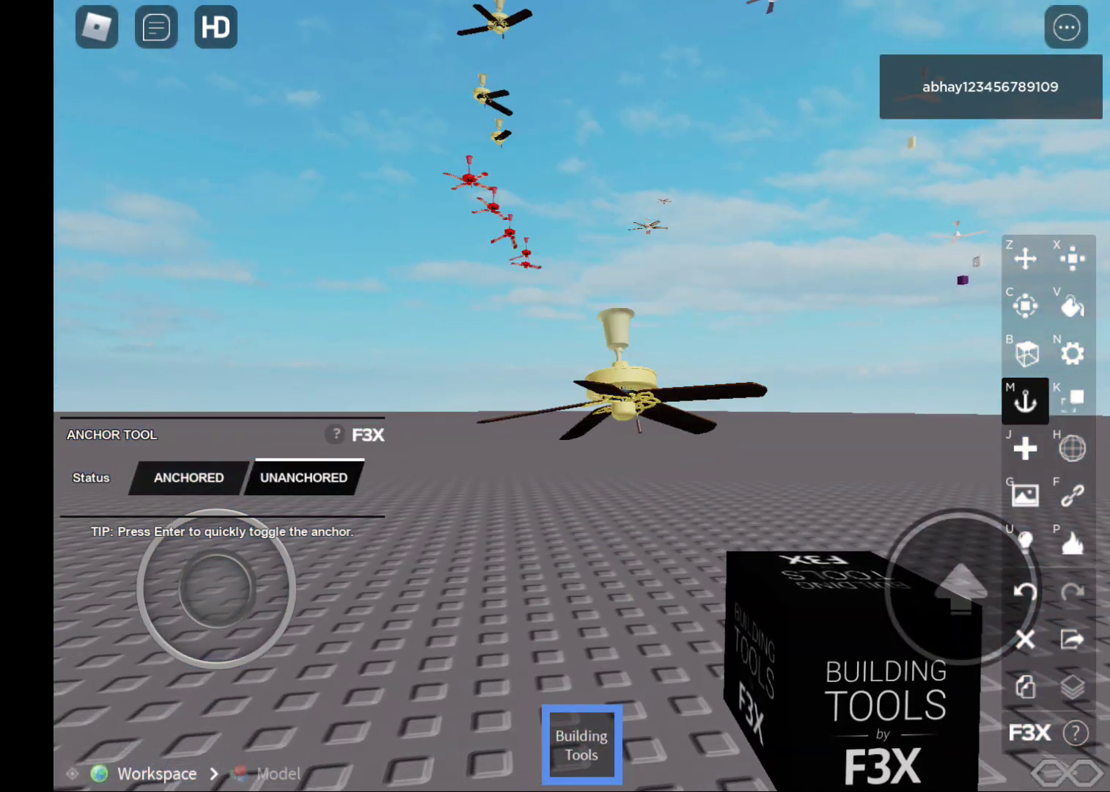
{"action": "left_click_drag", "start_coordinate": [555, 346], "coordinate": [555, 477]}
{"action": "left_click_drag", "start_coordinate": [555, 346], "coordinate": [555, 477]}
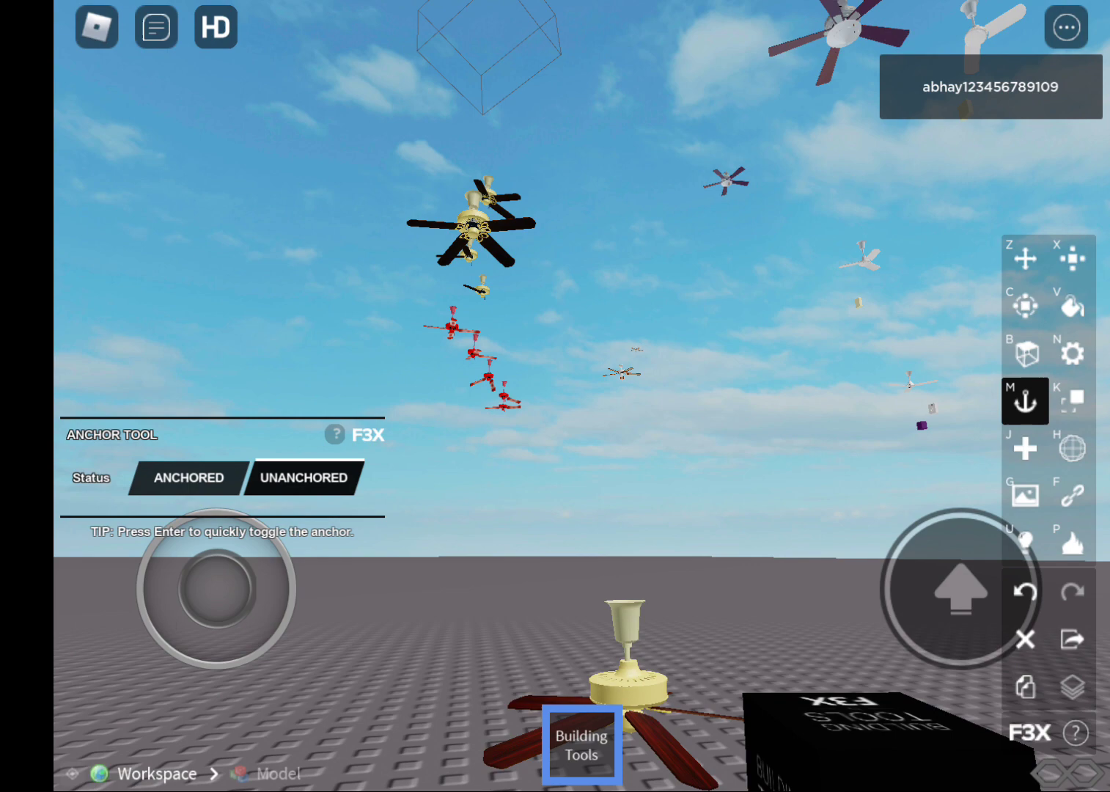
{"action": "mouse_move", "coordinate": [556, 347]}
{"action": "left_mouse_down"}
{"action": "mouse_move", "coordinate": [555, 216]}
{"action": "mouse_move", "coordinate": [555, 434]}
{"action": "left_mouse_up"}
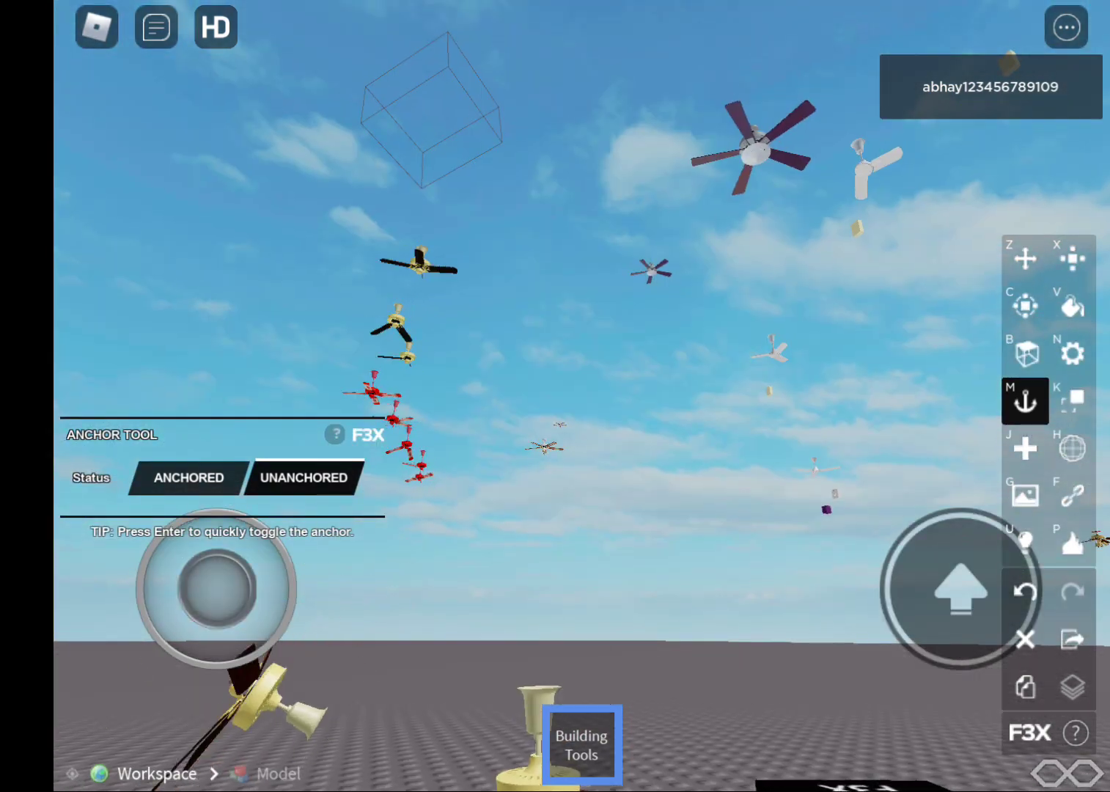
- Select the black fan in the sky and unanchor it so it falls
{"action": "left_click", "coordinate": [418, 262]}
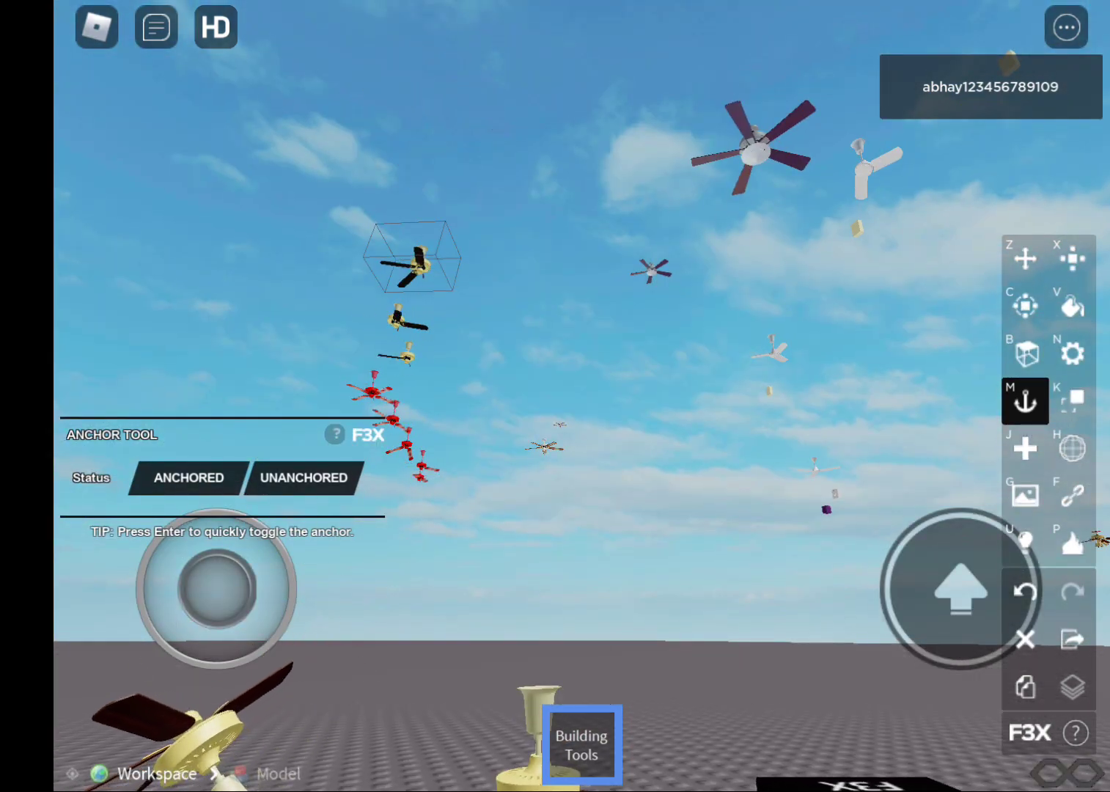
{"action": "mouse_move", "coordinate": [554, 347]}
{"action": "left_mouse_down"}
{"action": "mouse_move", "coordinate": [555, 216]}
{"action": "mouse_move", "coordinate": [555, 363]}
{"action": "left_mouse_up"}
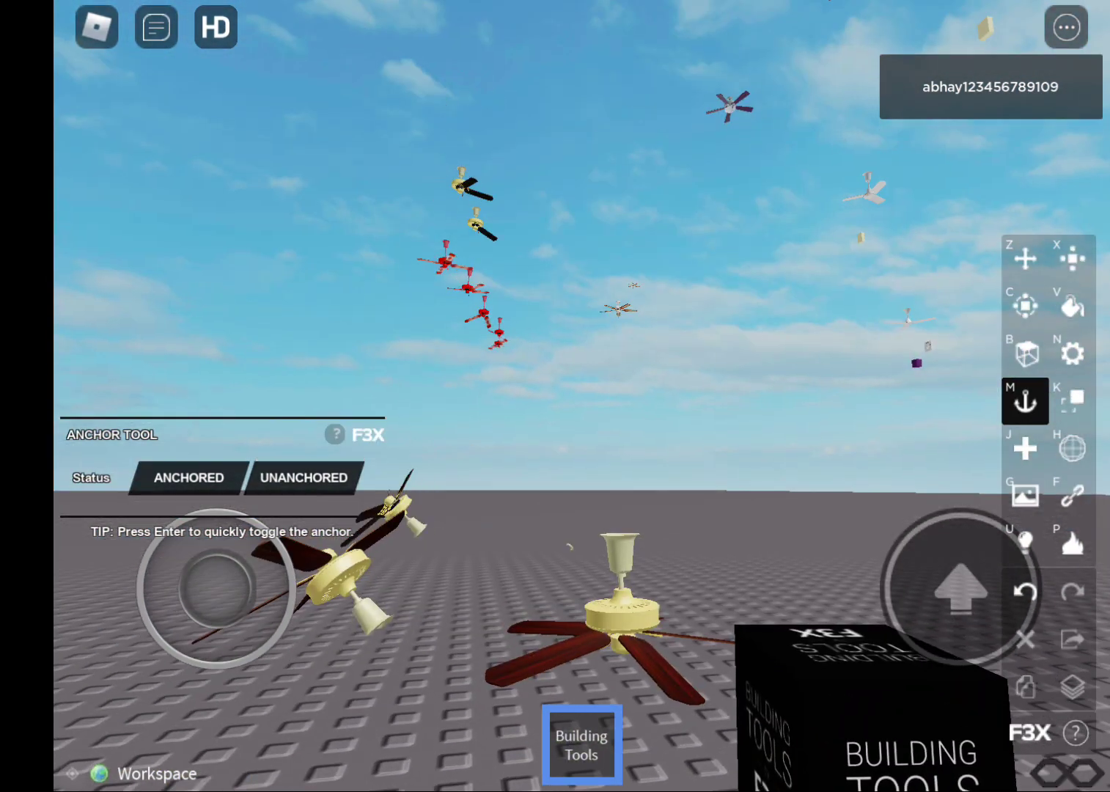
{"action": "left_click", "coordinate": [304, 477]}
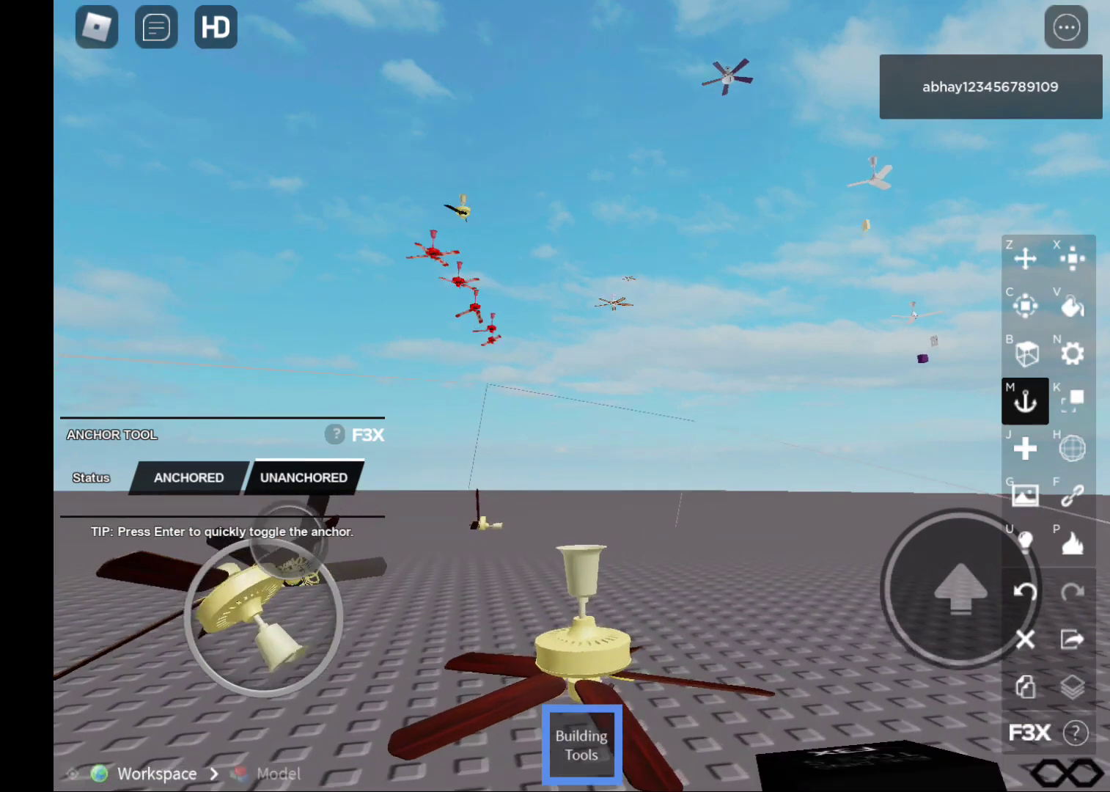
{"action": "left_click_drag", "start_coordinate": [554, 347], "coordinate": [555, 173]}
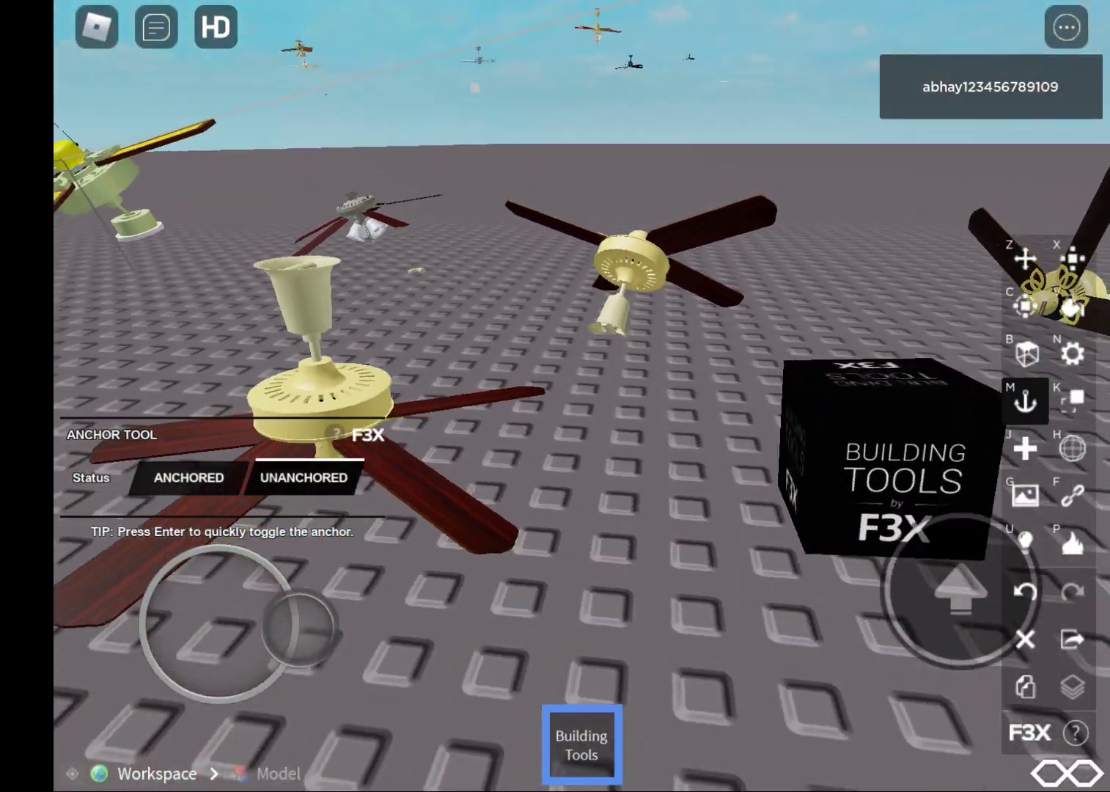
{"action": "left_click_drag", "start_coordinate": [555, 260], "coordinate": [555, 520]}
{"action": "left_click_drag", "start_coordinate": [555, 347], "coordinate": [434, 434]}
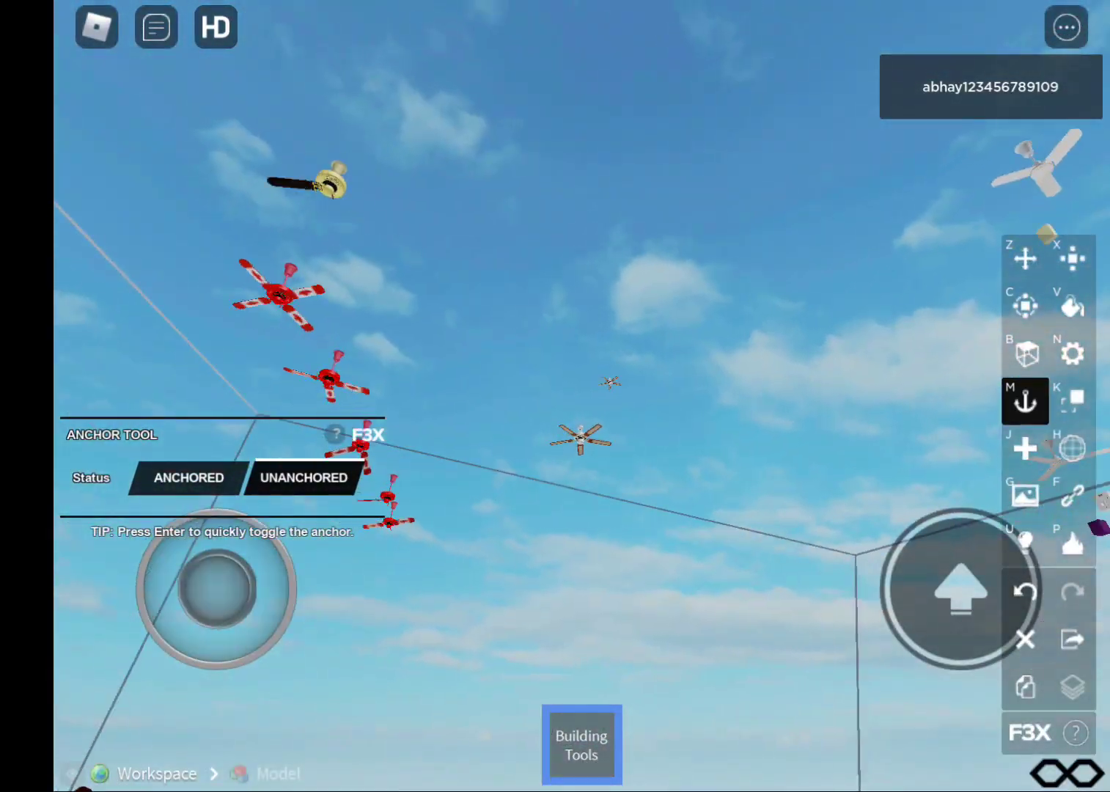
{"action": "left_click", "coordinate": [303, 477]}
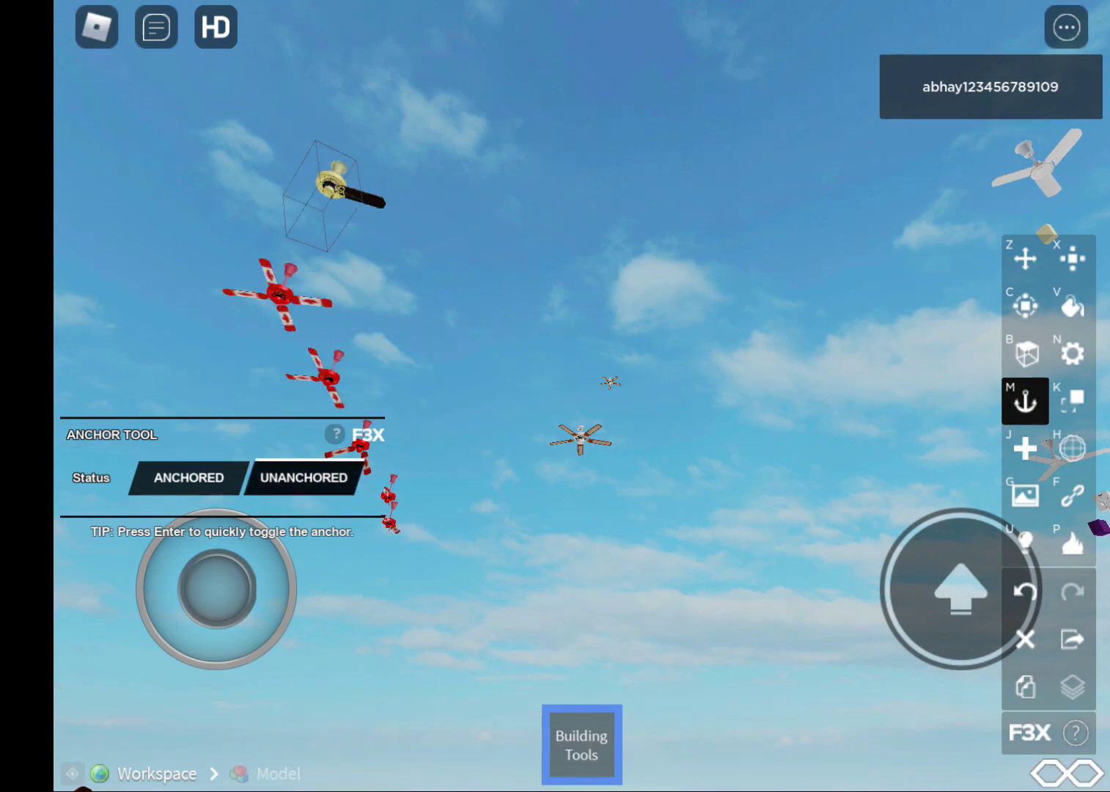
{"action": "left_click_drag", "start_coordinate": [555, 260], "coordinate": [555, 129]}
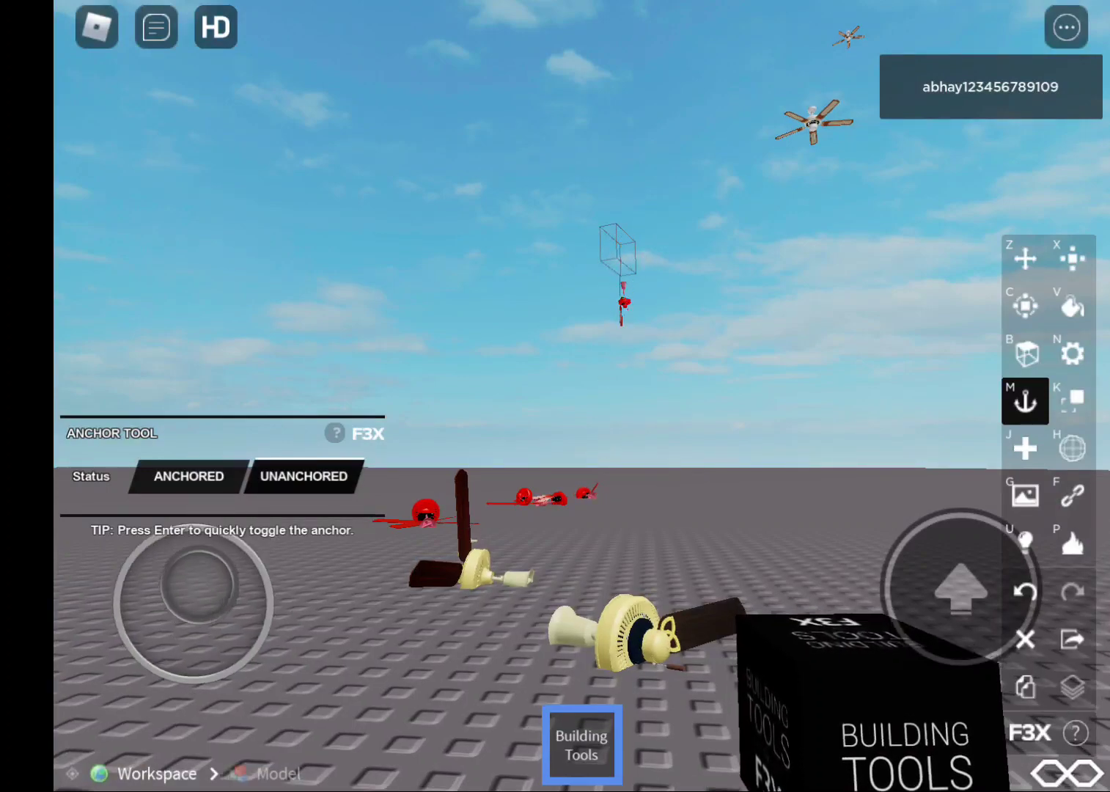
- Watch a fan drop, then walk across the baseplate toward the floating fans
{"action": "mouse_move", "coordinate": [217, 589]}
{"action": "left_mouse_down"}
{"action": "mouse_move", "coordinate": [207, 529]}
{"action": "mouse_move", "coordinate": [217, 591]}
{"action": "left_mouse_up"}
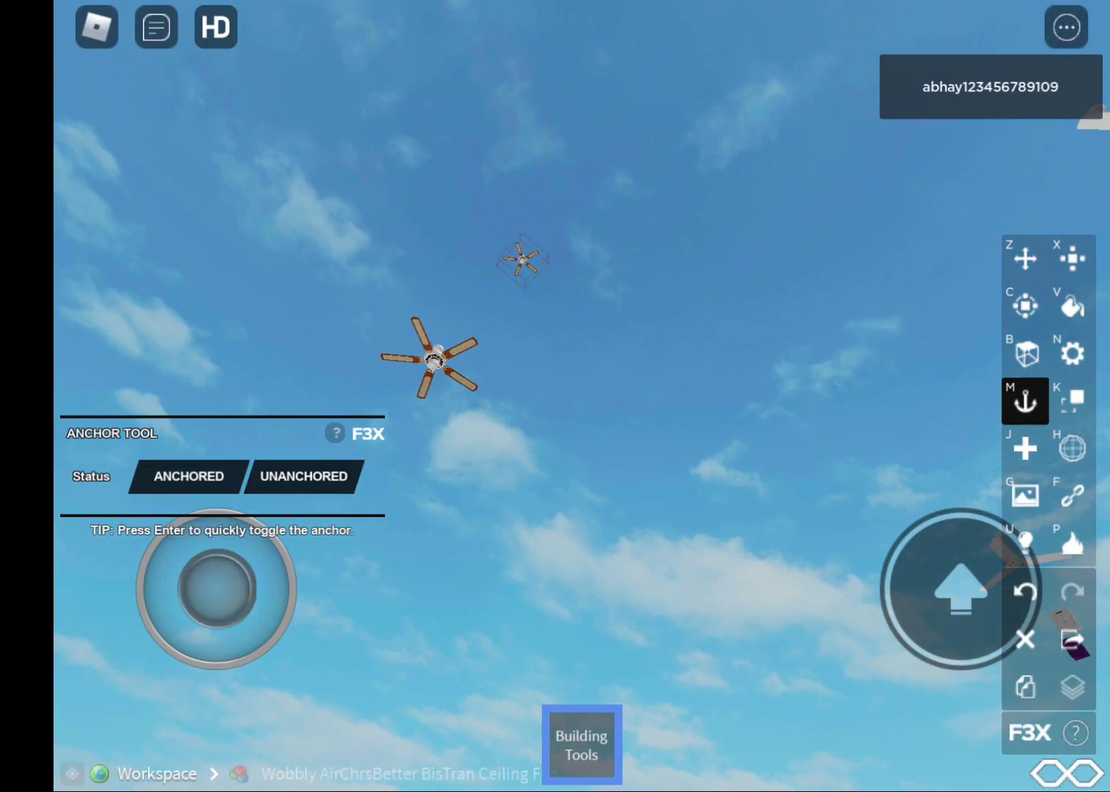
{"action": "left_click_drag", "start_coordinate": [217, 589], "coordinate": [216, 538]}
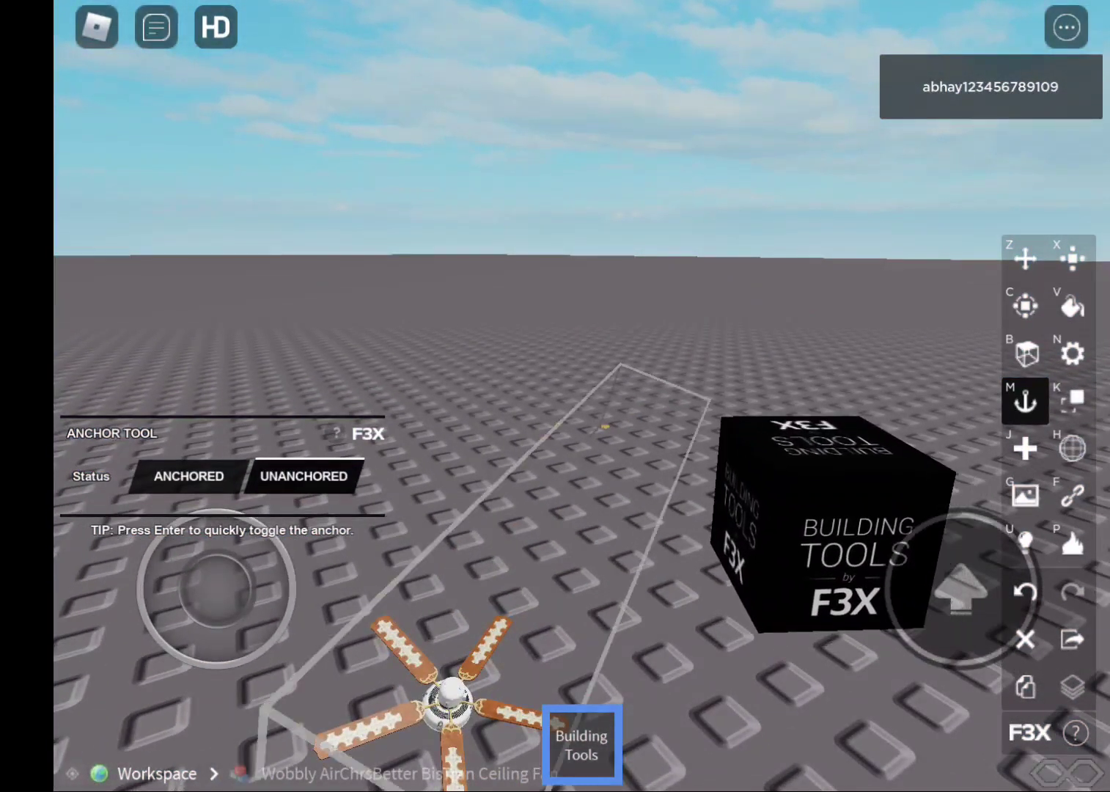
{"action": "left_click_drag", "start_coordinate": [555, 347], "coordinate": [555, 606]}
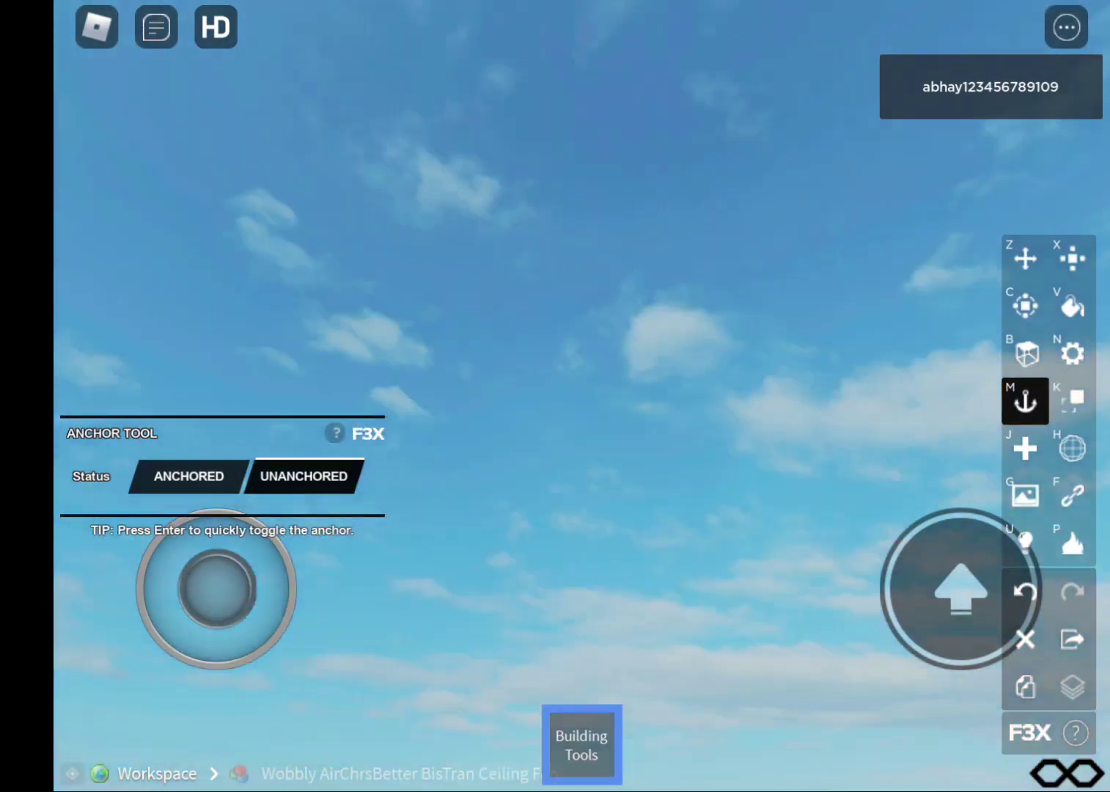
{"action": "left_click_drag", "start_coordinate": [555, 258], "coordinate": [555, 520]}
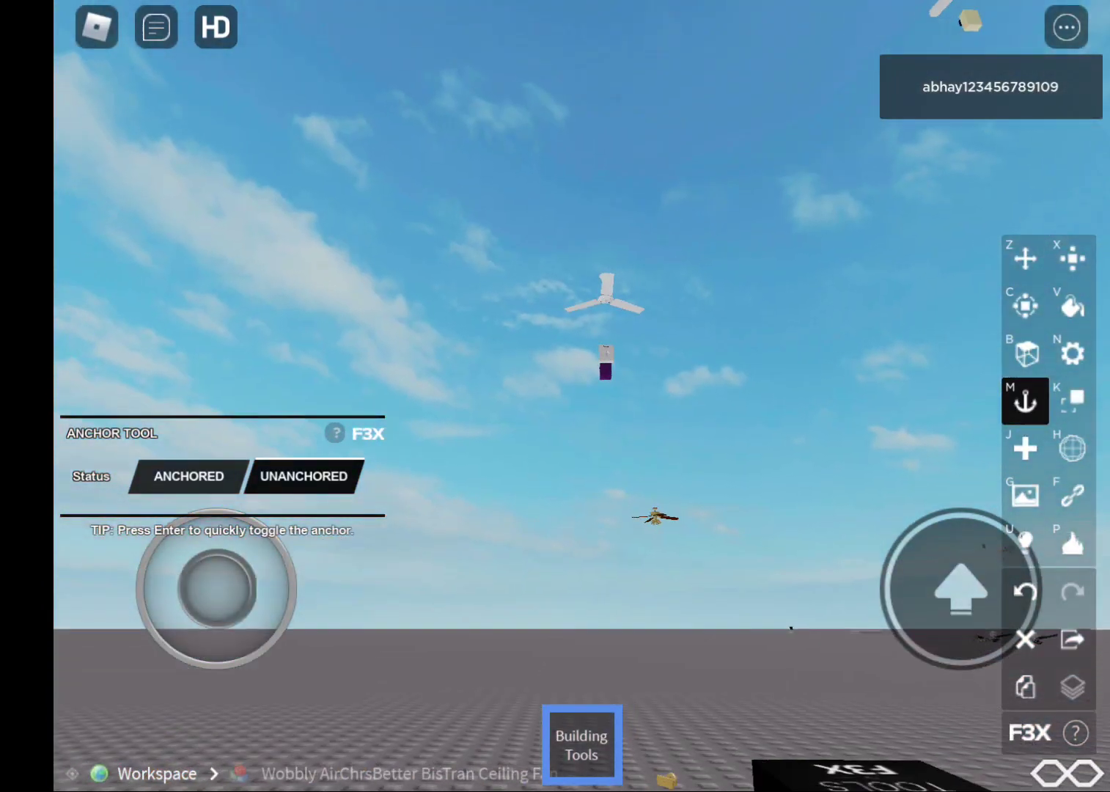
{"action": "left_click_drag", "start_coordinate": [555, 347], "coordinate": [521, 390]}
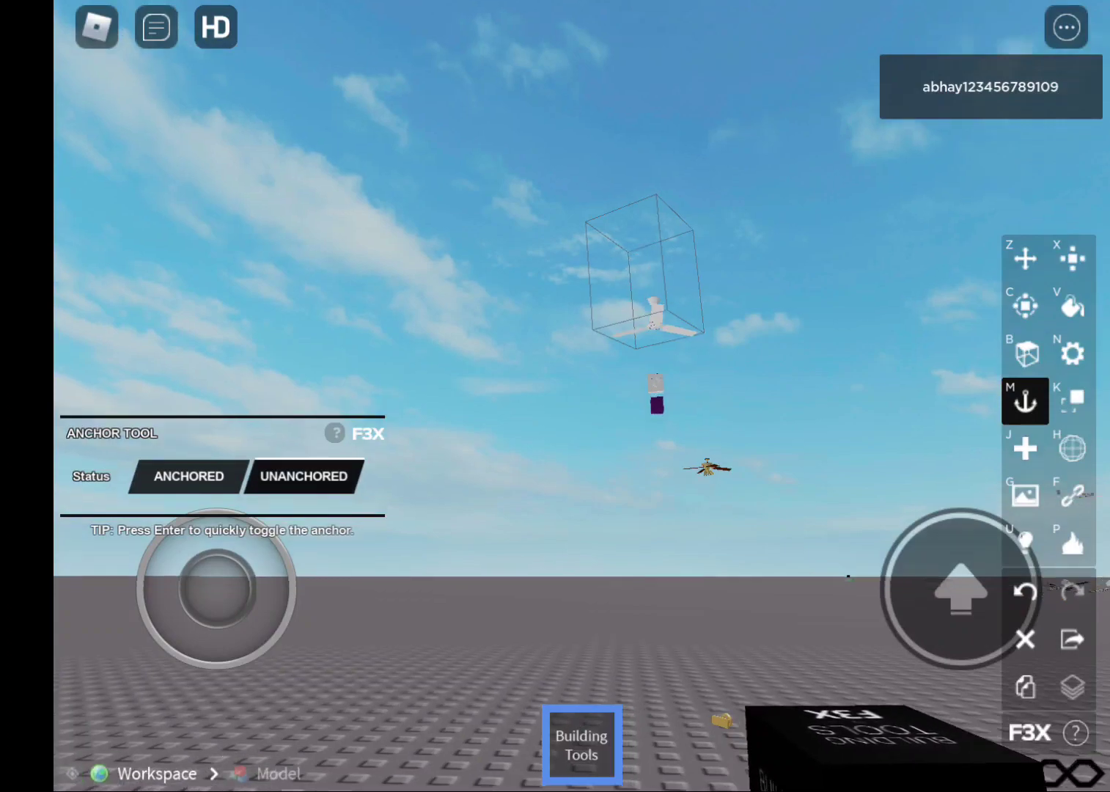
{"action": "left_click_drag", "start_coordinate": [555, 520], "coordinate": [555, 260]}
{"action": "left_click_drag", "start_coordinate": [215, 589], "coordinate": [215, 519]}
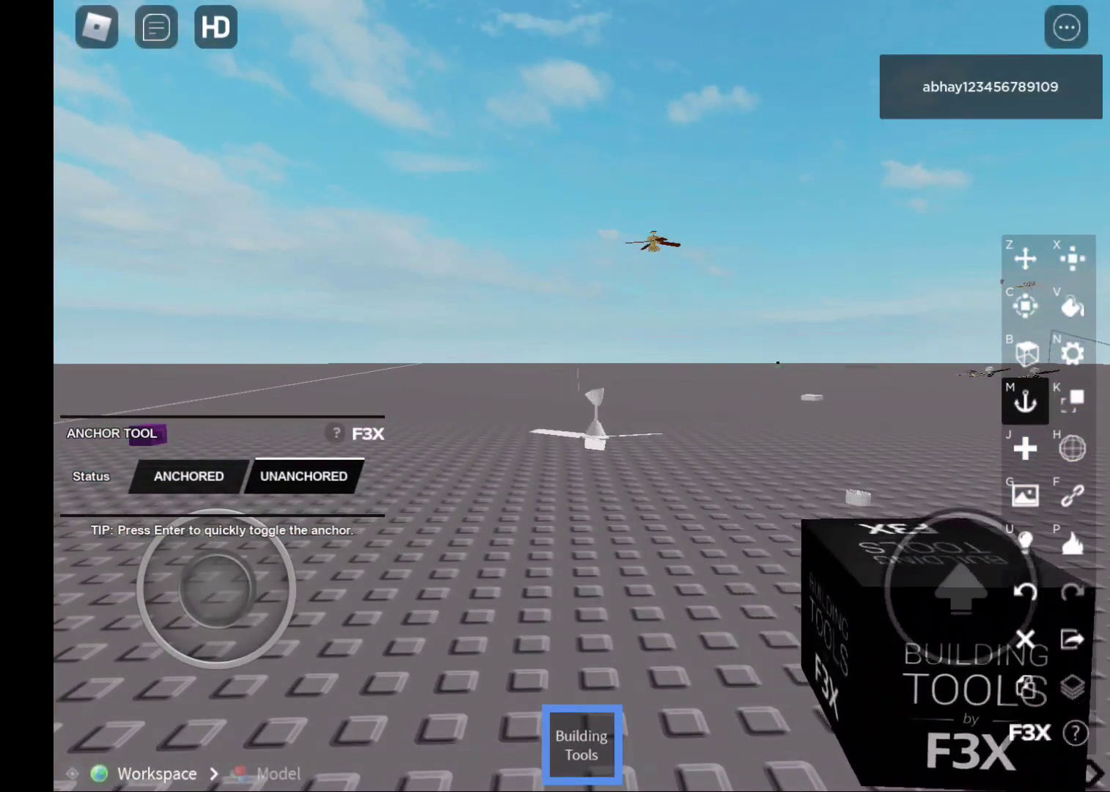
{"action": "left_click_drag", "start_coordinate": [555, 347], "coordinate": [347, 390]}
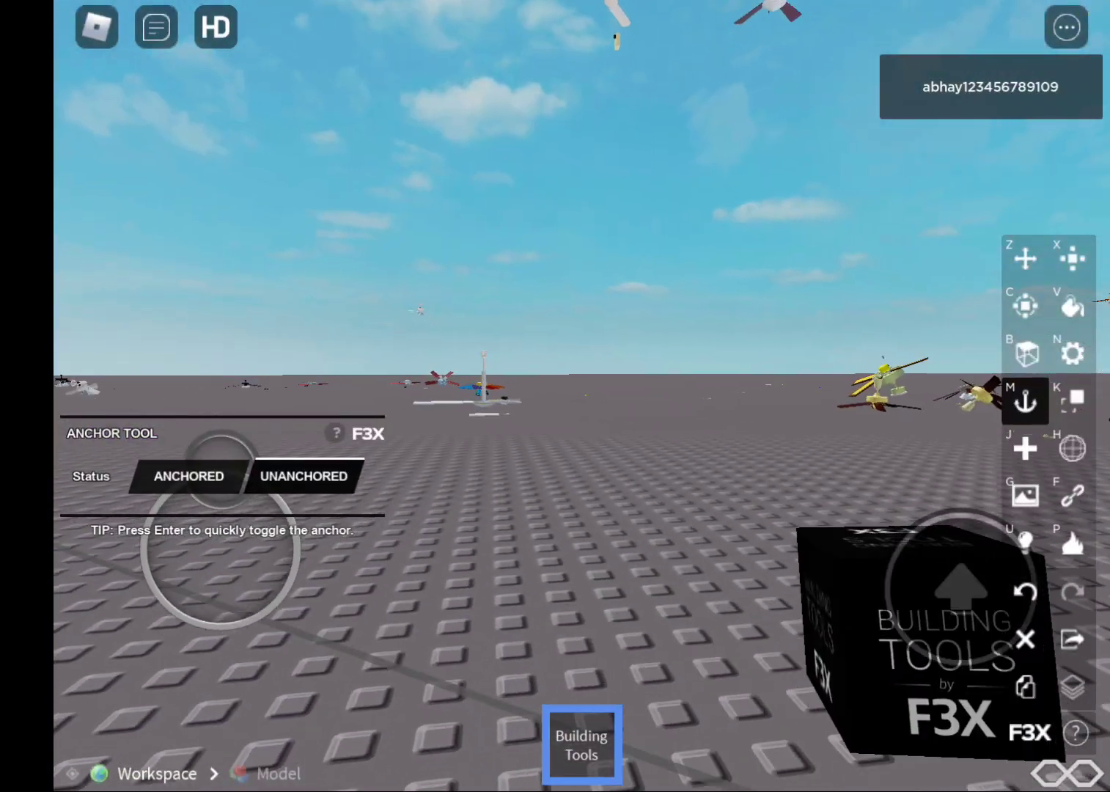
{"action": "left_click_drag", "start_coordinate": [555, 260], "coordinate": [555, 520]}
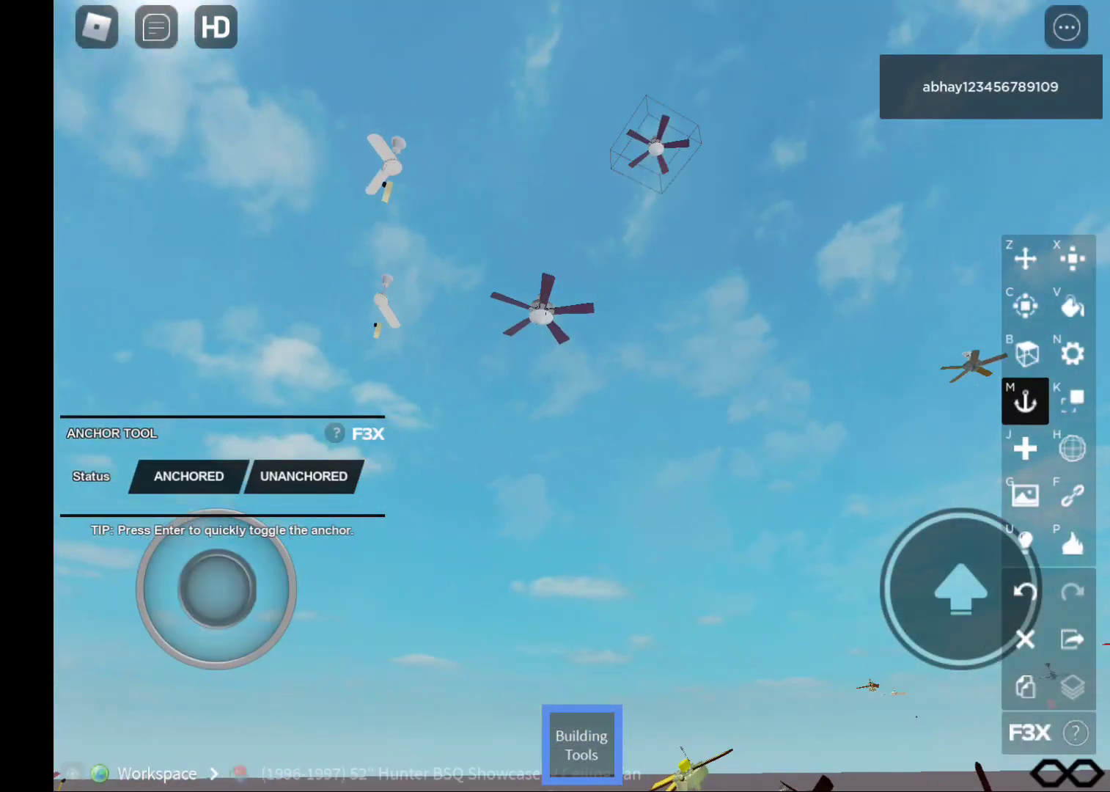
{"action": "mouse_move", "coordinate": [556, 434]}
{"action": "left_mouse_down"}
{"action": "mouse_move", "coordinate": [555, 259]}
{"action": "mouse_move", "coordinate": [554, 477]}
{"action": "left_mouse_up"}
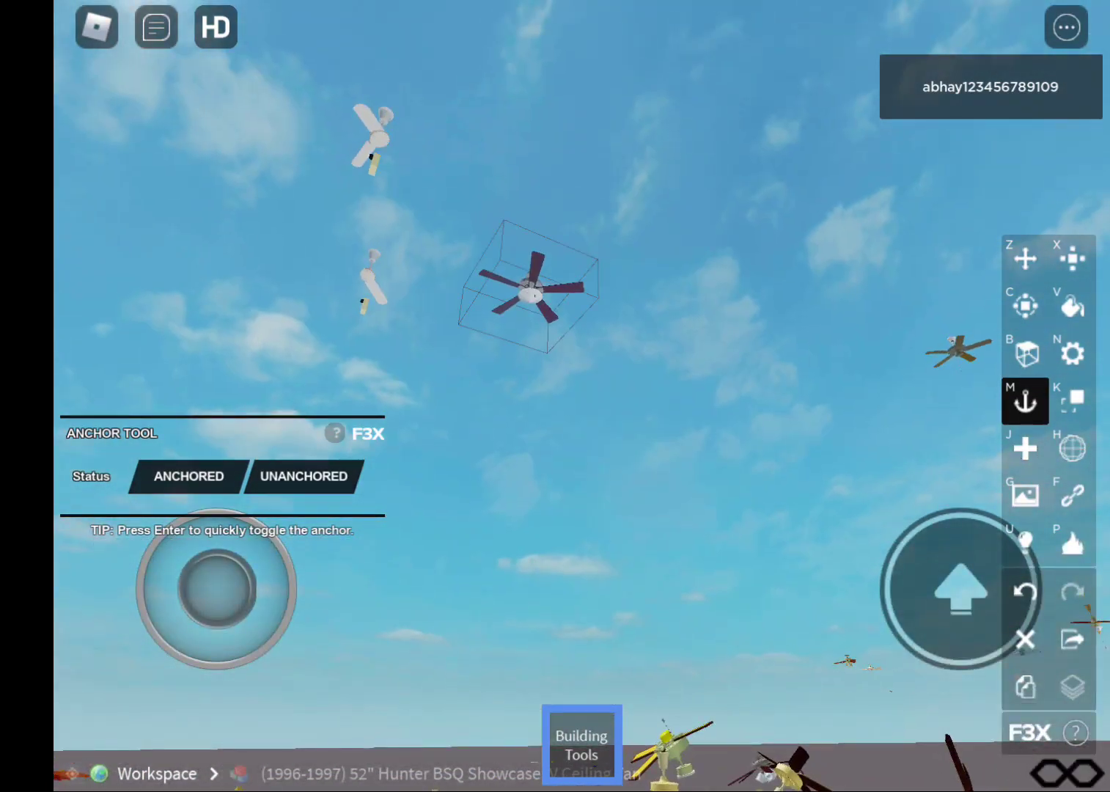
- Survey the fallen and floating fans, then fly up toward those overhead
{"action": "left_click_drag", "start_coordinate": [555, 259], "coordinate": [555, 519]}
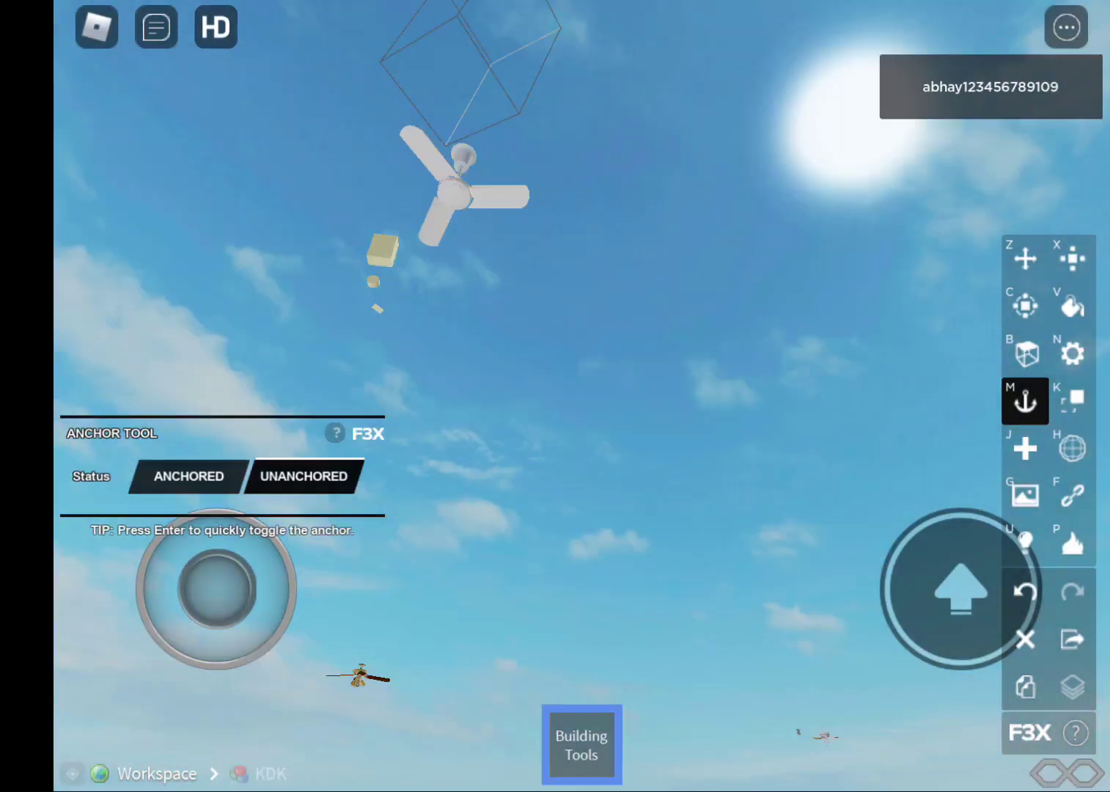
{"action": "mouse_move", "coordinate": [555, 478]}
{"action": "left_mouse_down"}
{"action": "mouse_move", "coordinate": [555, 217]}
{"action": "mouse_move", "coordinate": [433, 259]}
{"action": "left_mouse_up"}
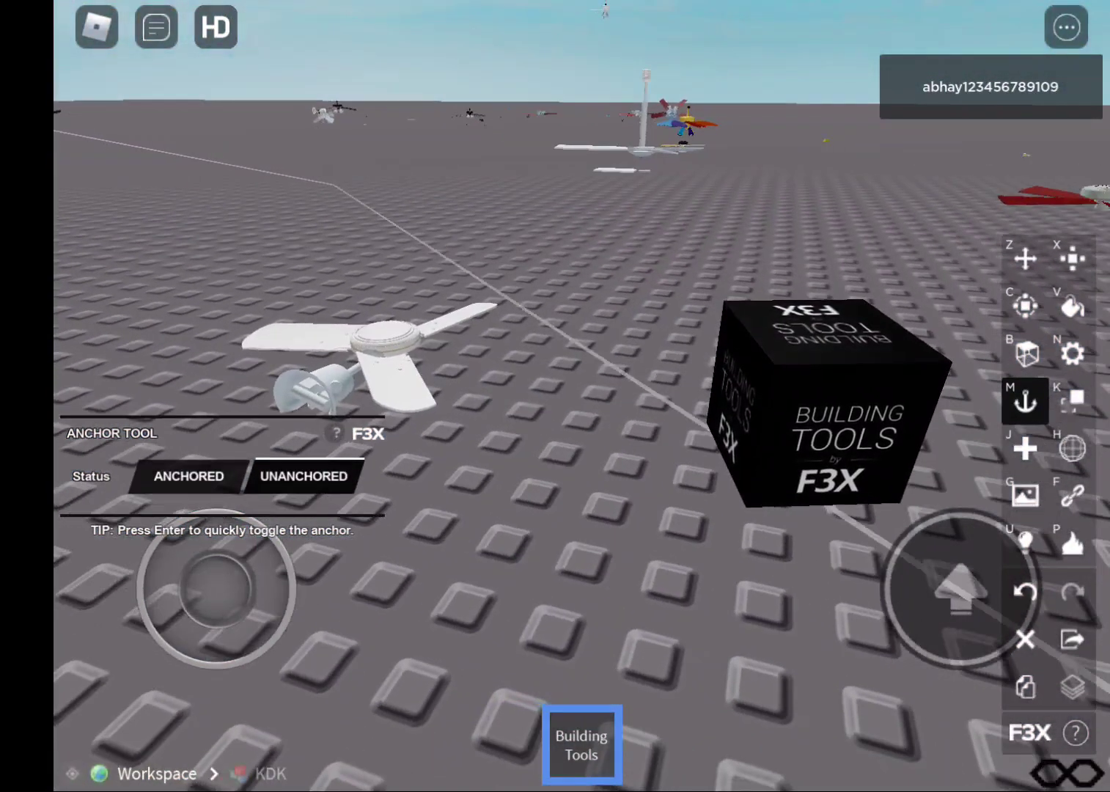
{"action": "left_click_drag", "start_coordinate": [555, 260], "coordinate": [555, 519]}
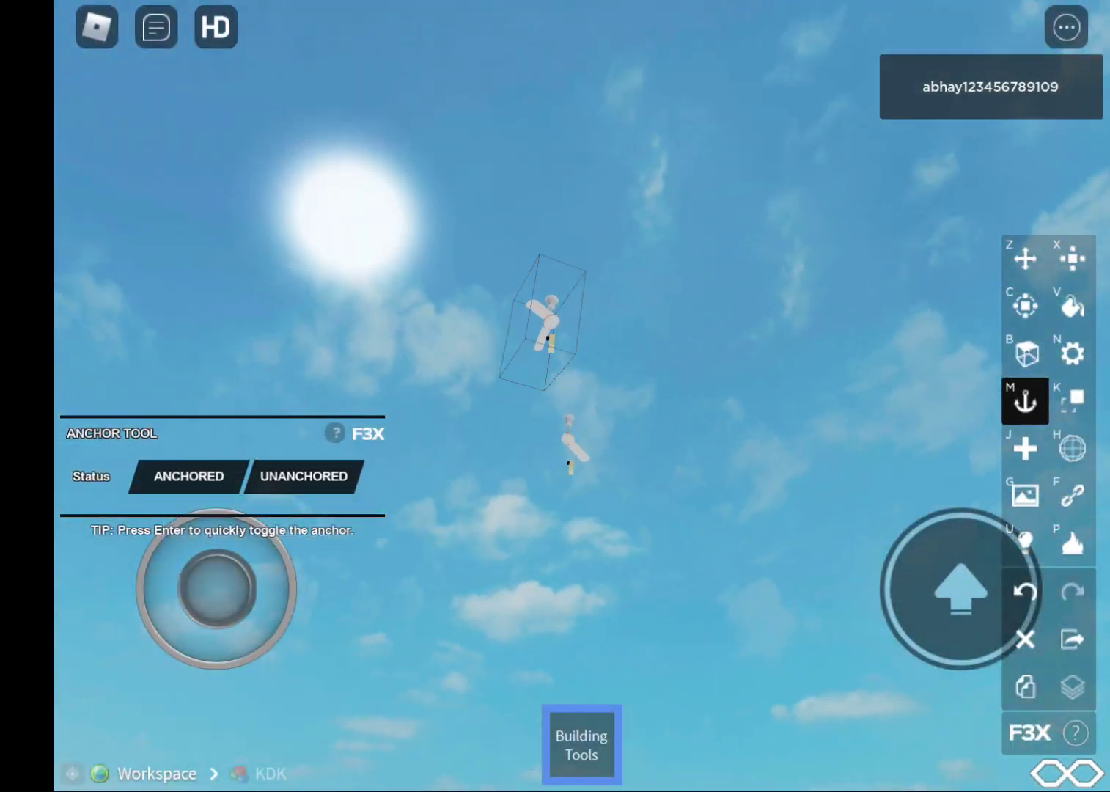
{"action": "mouse_move", "coordinate": [555, 478]}
{"action": "left_mouse_down"}
{"action": "mouse_move", "coordinate": [555, 216]}
{"action": "mouse_move", "coordinate": [451, 258]}
{"action": "left_mouse_up"}
{"action": "left_click_drag", "start_coordinate": [555, 259], "coordinate": [555, 520]}
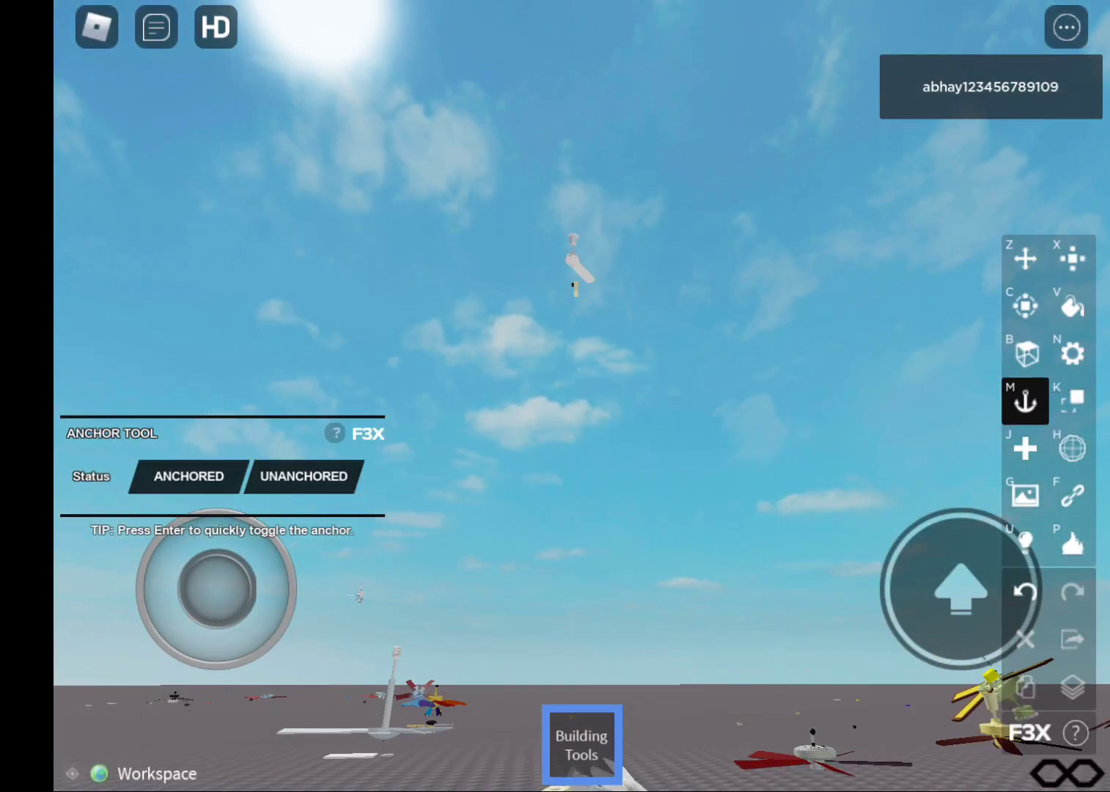
{"action": "left_click_drag", "start_coordinate": [555, 520], "coordinate": [555, 259]}
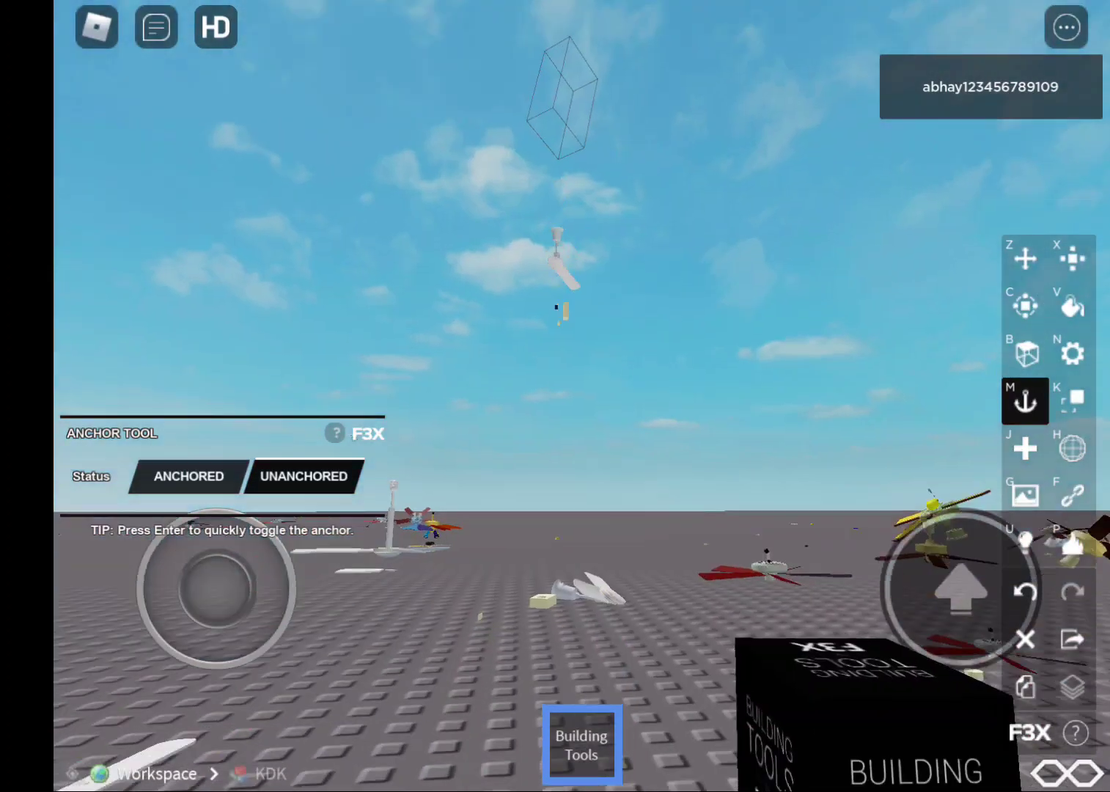
{"action": "left_click_drag", "start_coordinate": [555, 434], "coordinate": [555, 304]}
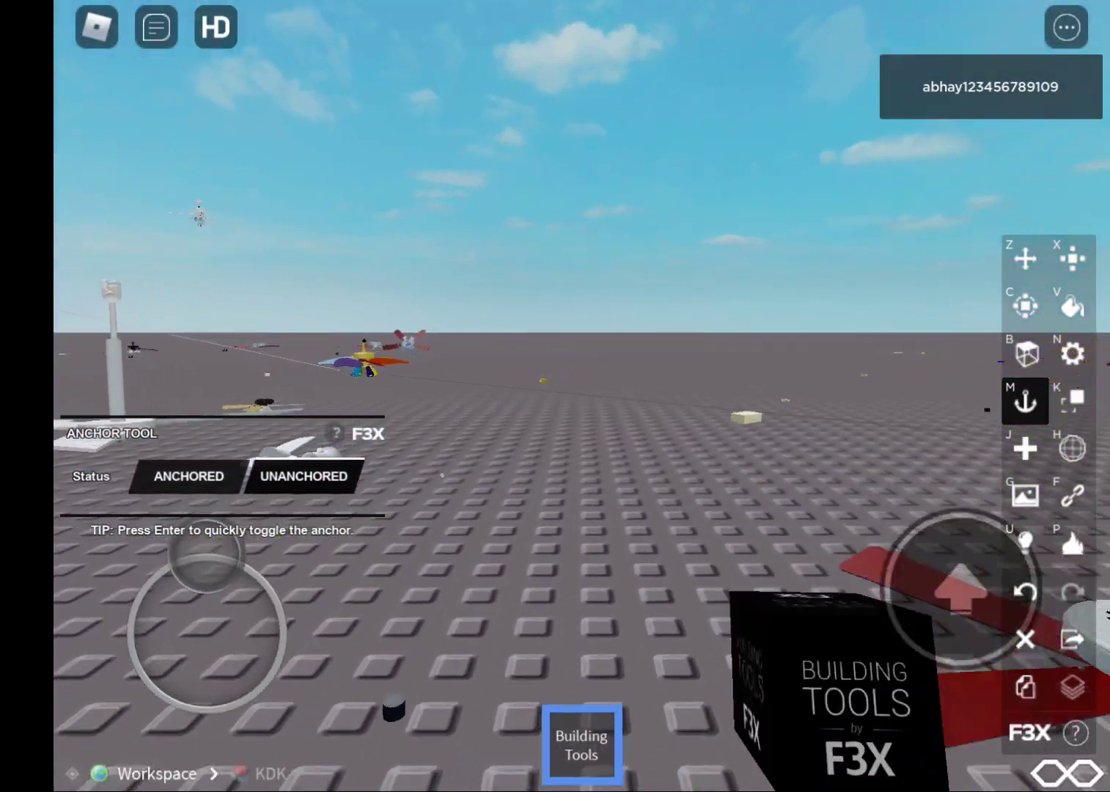
{"action": "left_click_drag", "start_coordinate": [555, 259], "coordinate": [433, 390]}
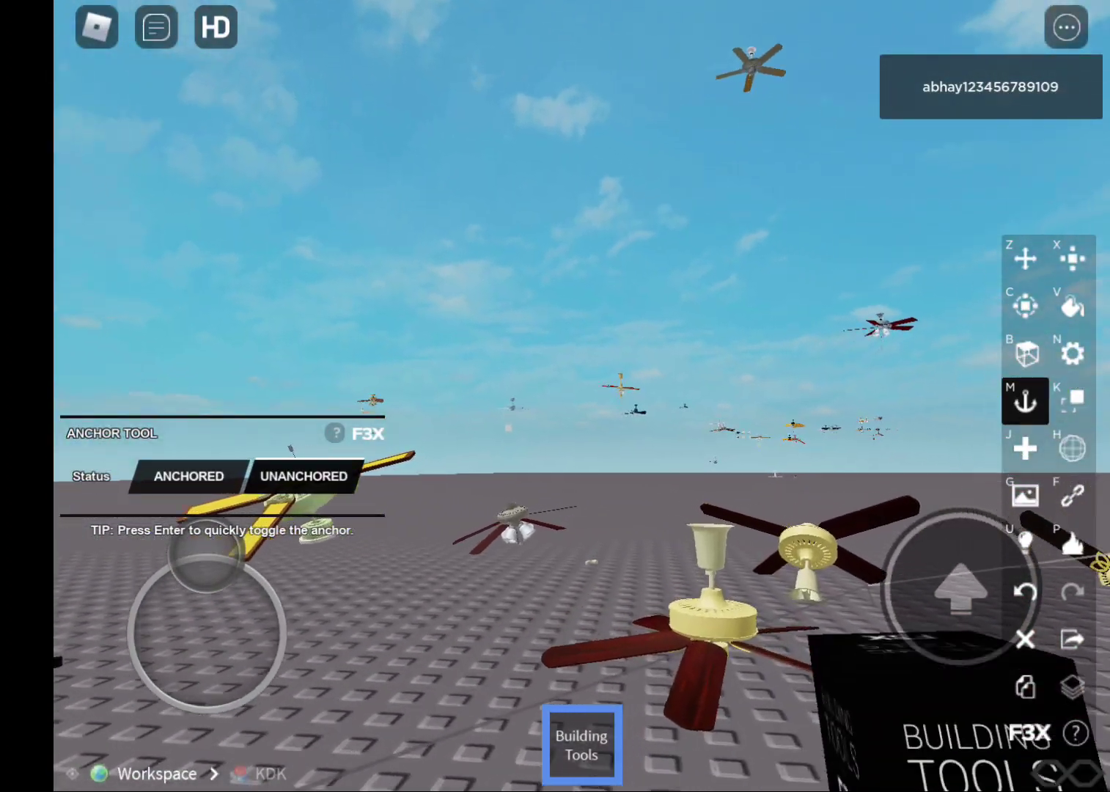
{"action": "left_click_drag", "start_coordinate": [555, 347], "coordinate": [555, 563]}
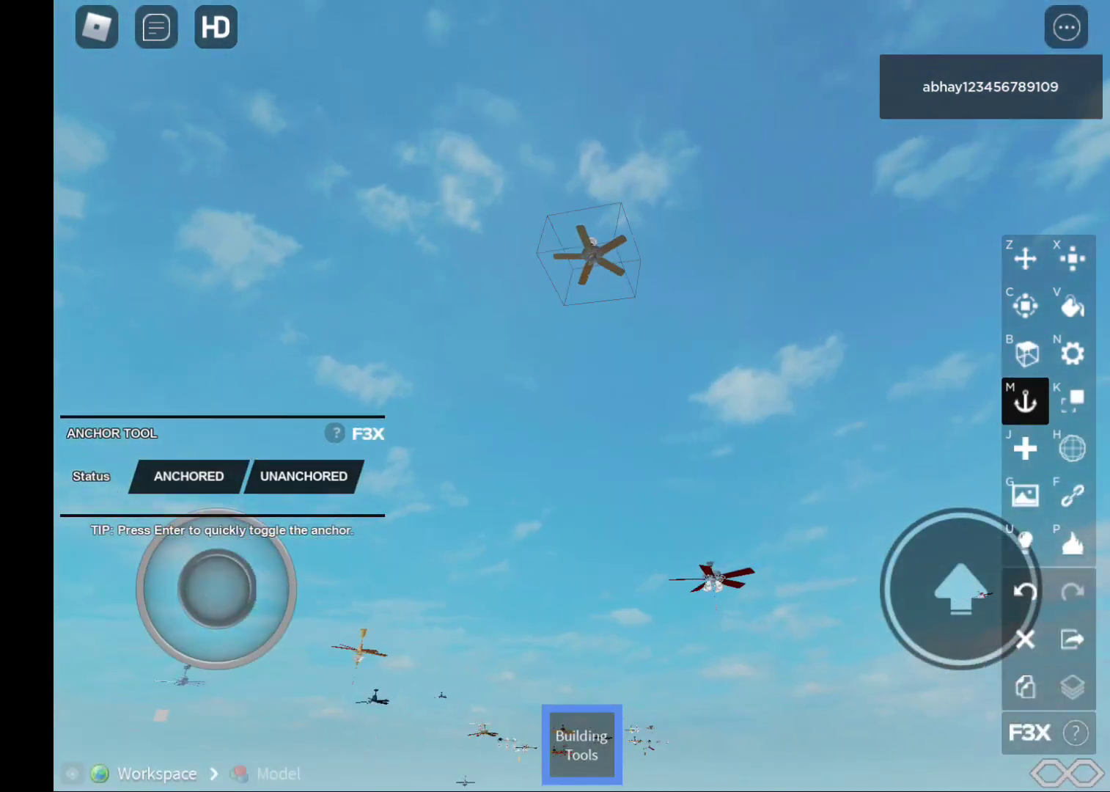
{"action": "left_click_drag", "start_coordinate": [555, 259], "coordinate": [556, 434]}
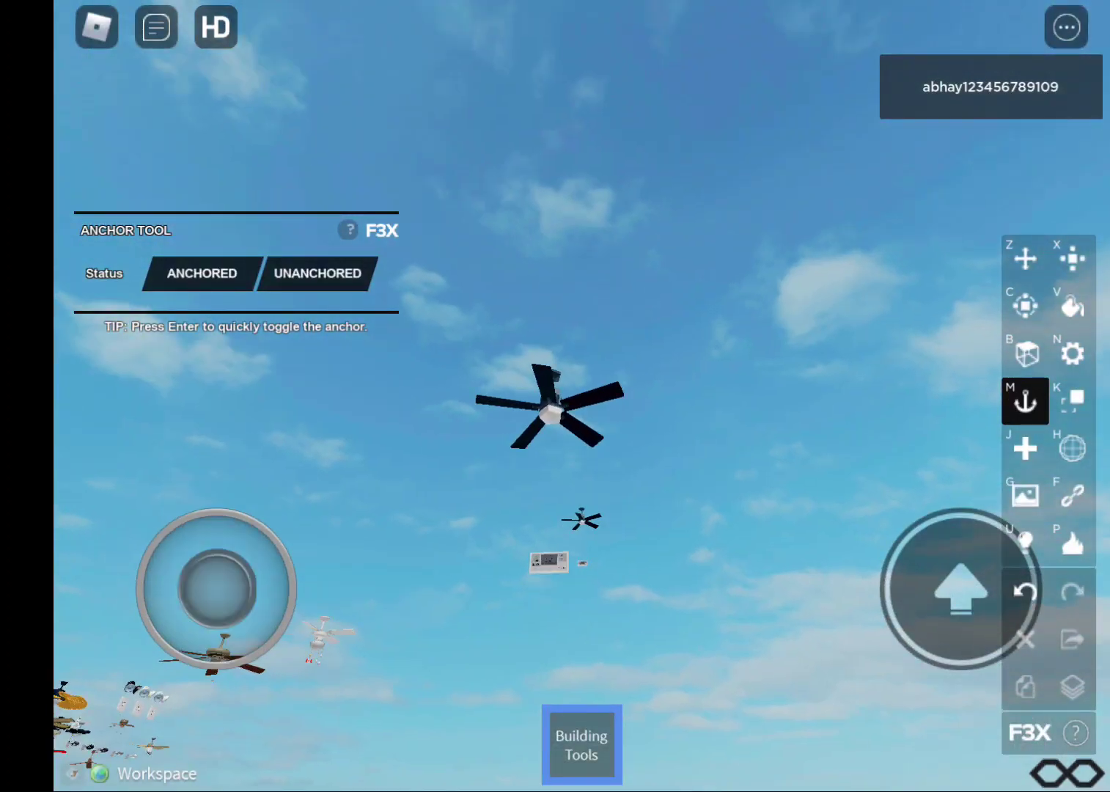
- Unanchor the floating black ceiling fan and the next fan so both drop
{"action": "left_click", "coordinate": [550, 406]}
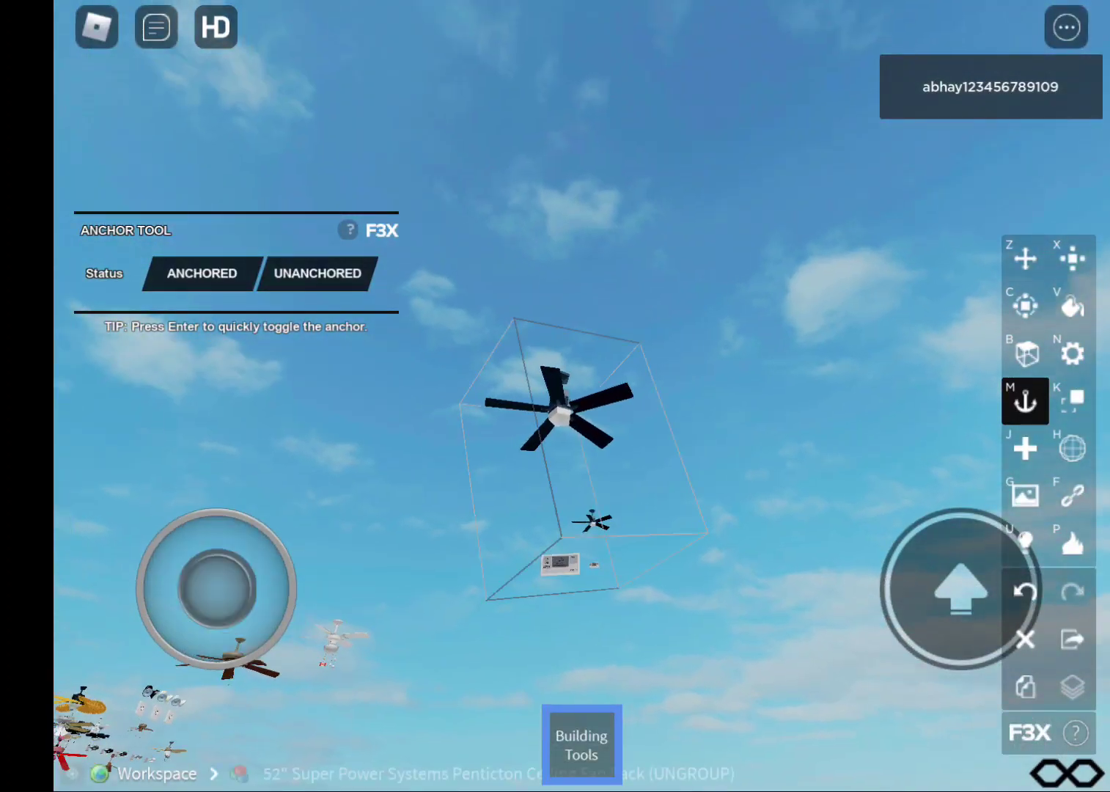
{"action": "left_click", "coordinate": [318, 273]}
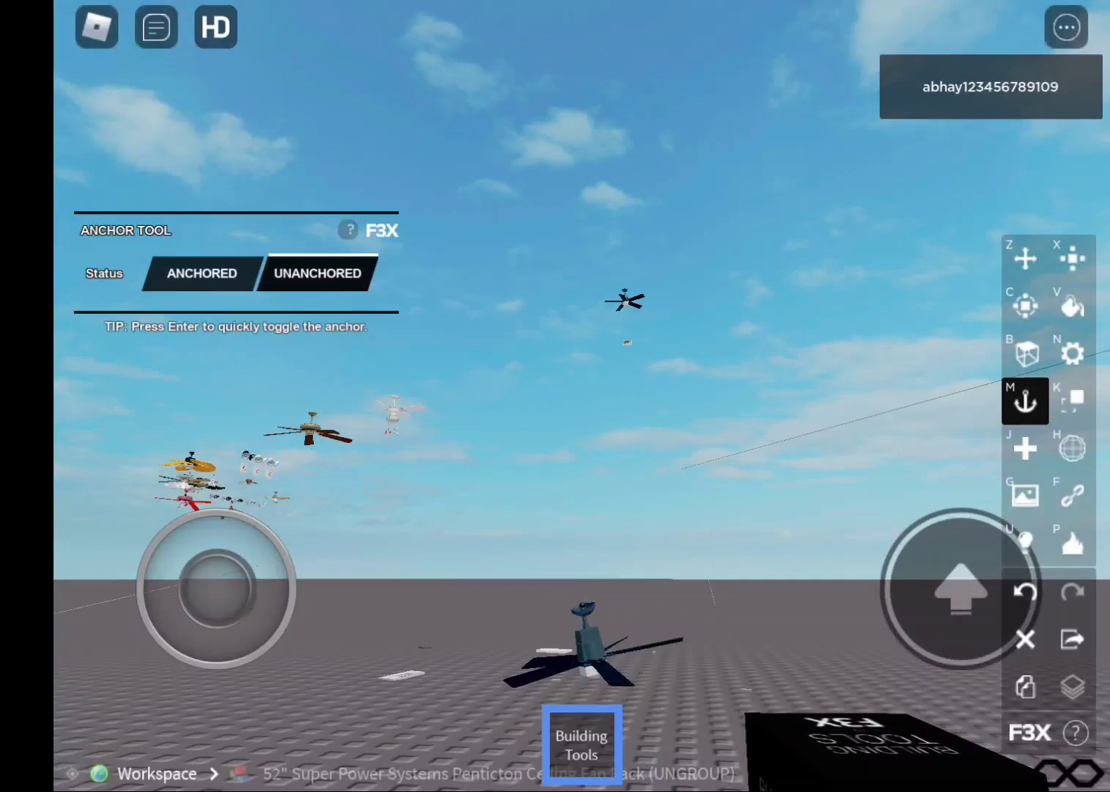
{"action": "left_click_drag", "start_coordinate": [215, 590], "coordinate": [205, 501]}
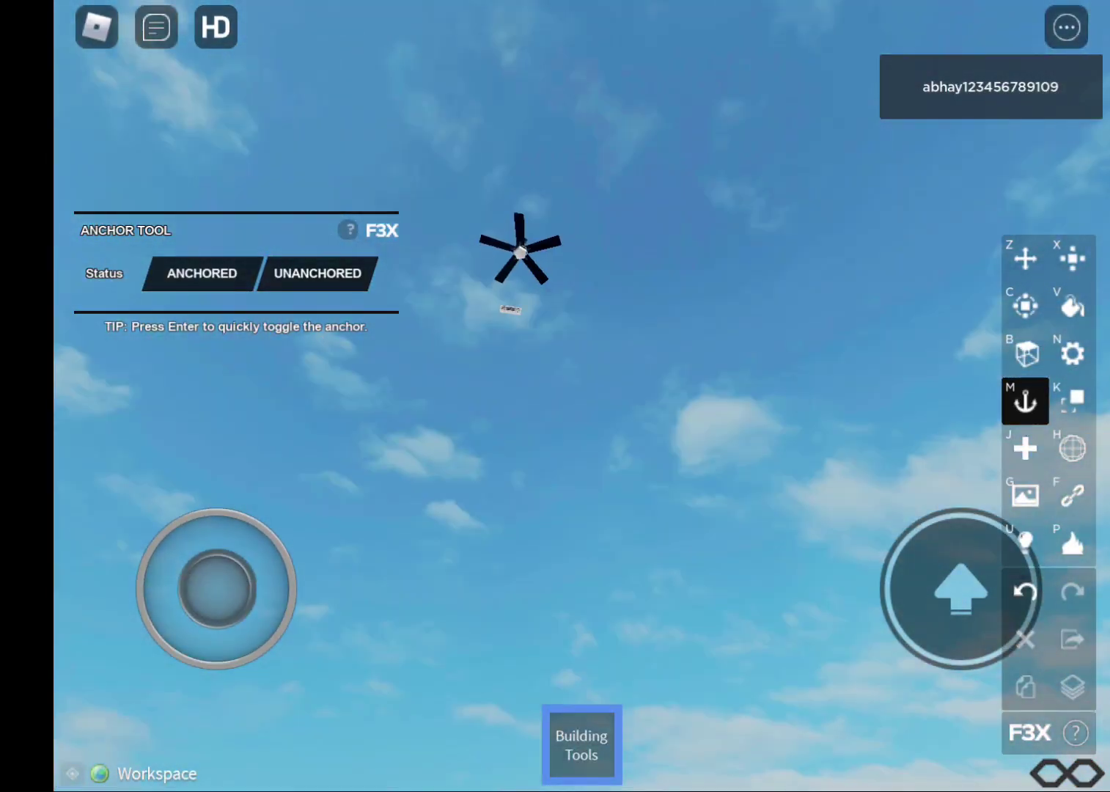
{"action": "left_click", "coordinate": [521, 251]}
{"action": "left_click", "coordinate": [318, 273]}
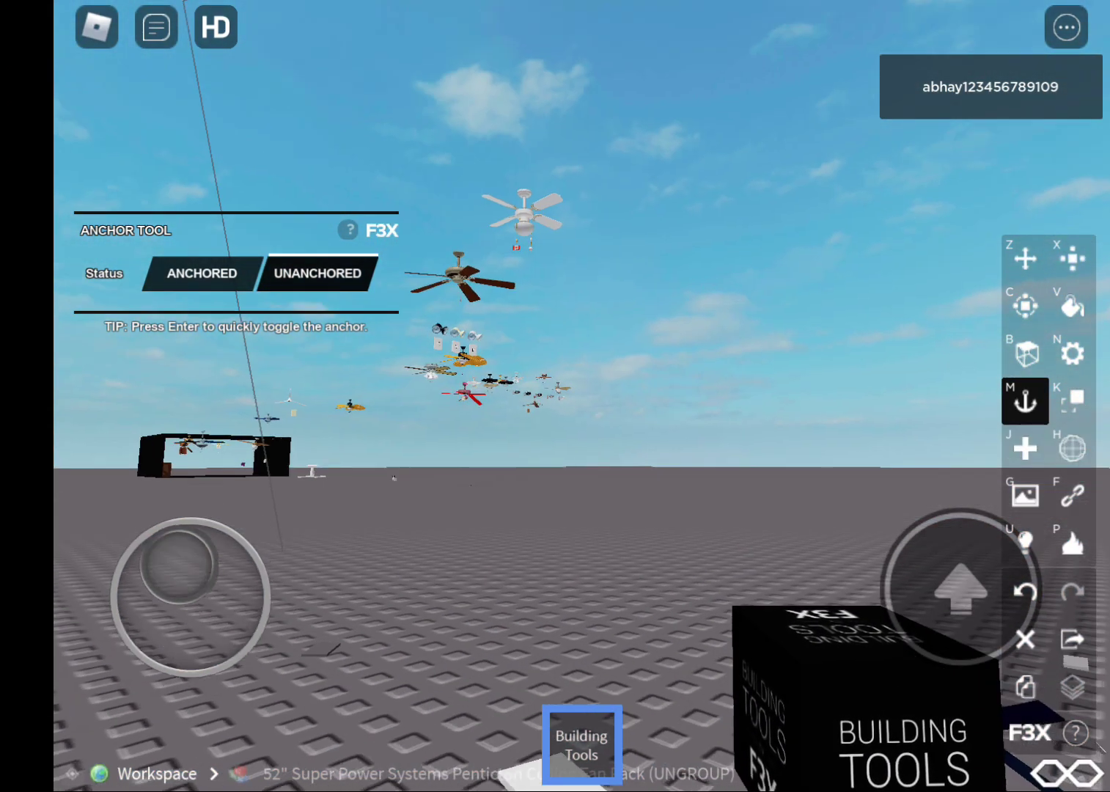
- Select the white four-blade Canarm Unity and brown five-blade Akron fans
{"action": "left_click_drag", "start_coordinate": [189, 595], "coordinate": [180, 516]}
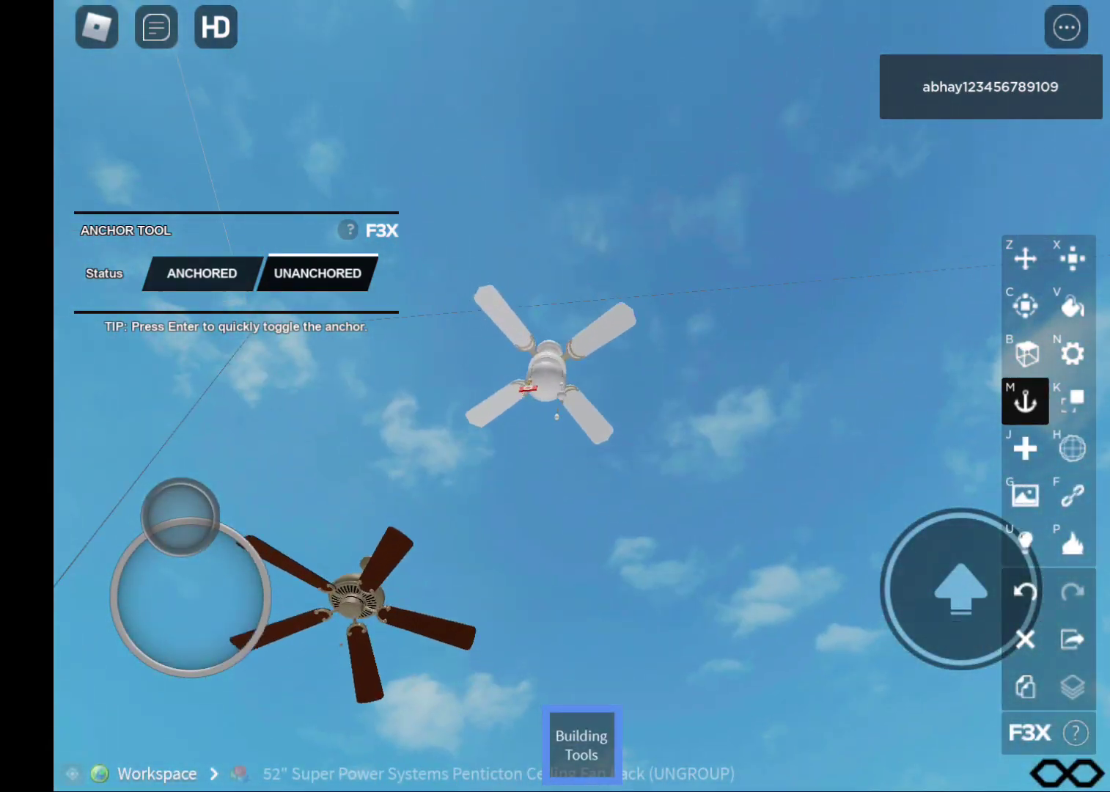
{"action": "left_click", "coordinate": [552, 373]}
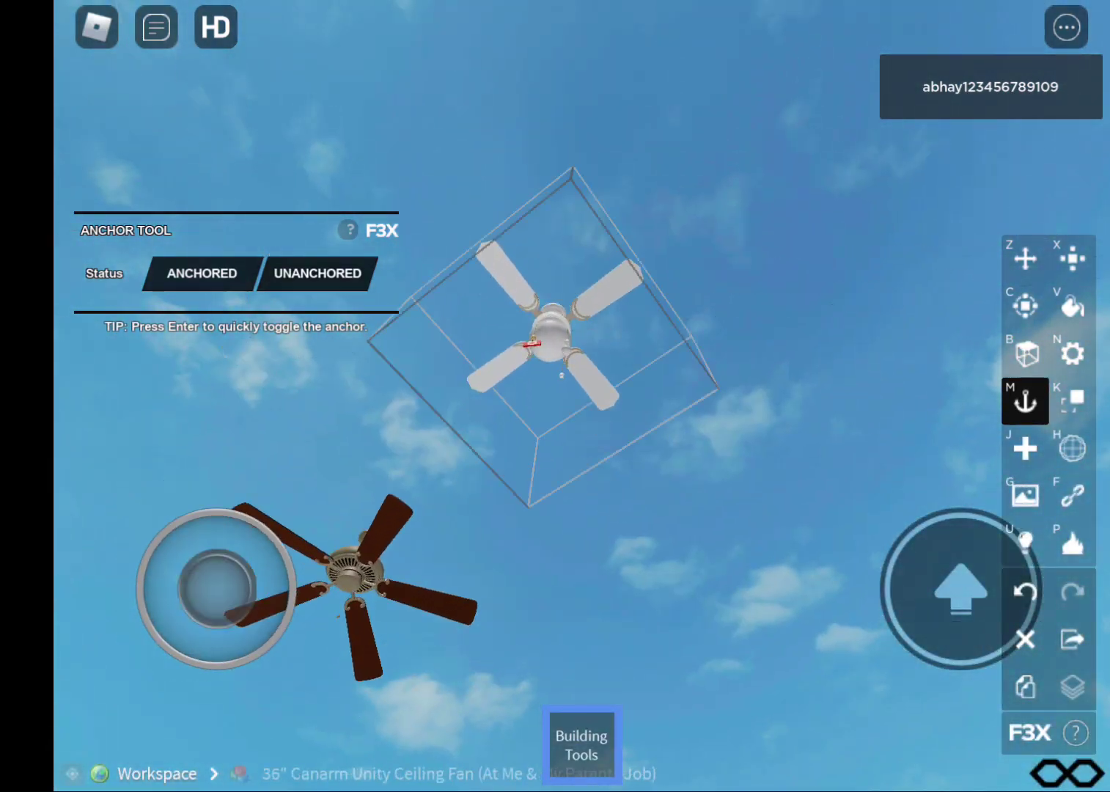
{"action": "left_click_drag", "start_coordinate": [607, 259], "coordinate": [607, 519]}
{"action": "left_click_drag", "start_coordinate": [607, 259], "coordinate": [607, 563]}
{"action": "left_click", "coordinate": [408, 373]}
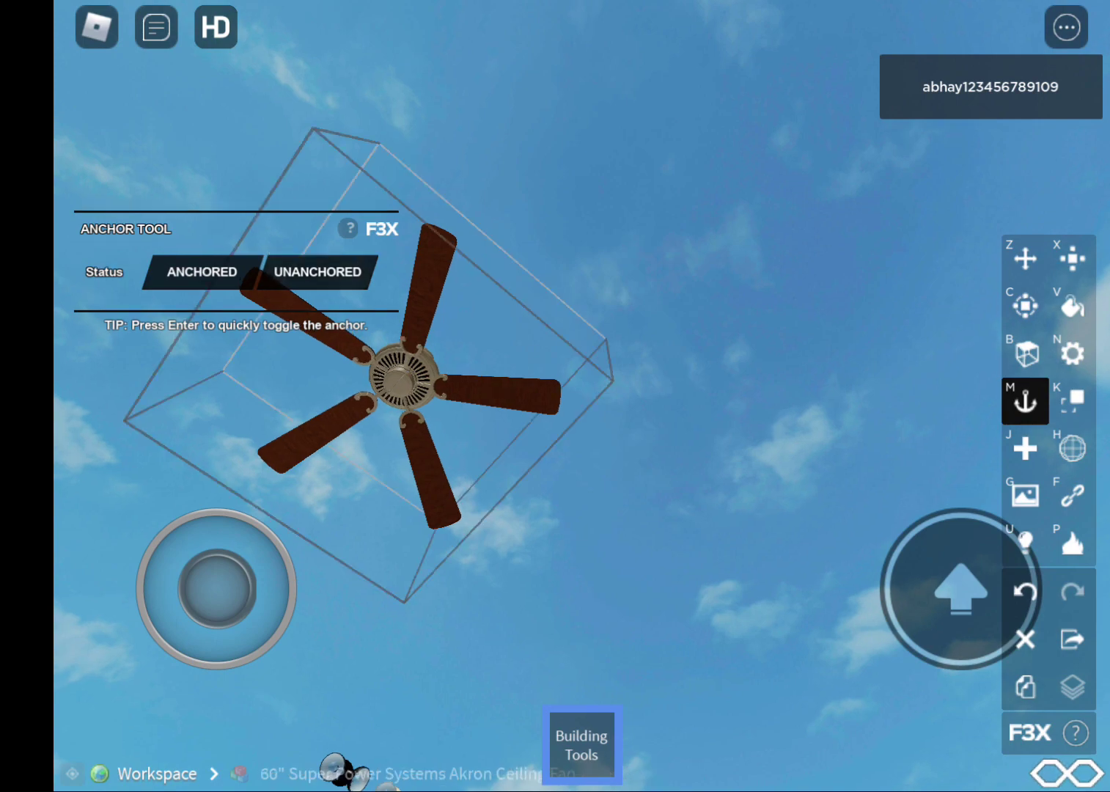
{"action": "mouse_move", "coordinate": [607, 519]}
{"action": "left_mouse_down"}
{"action": "mouse_move", "coordinate": [607, 216]}
{"action": "mouse_move", "coordinate": [607, 563]}
{"action": "left_mouse_up"}
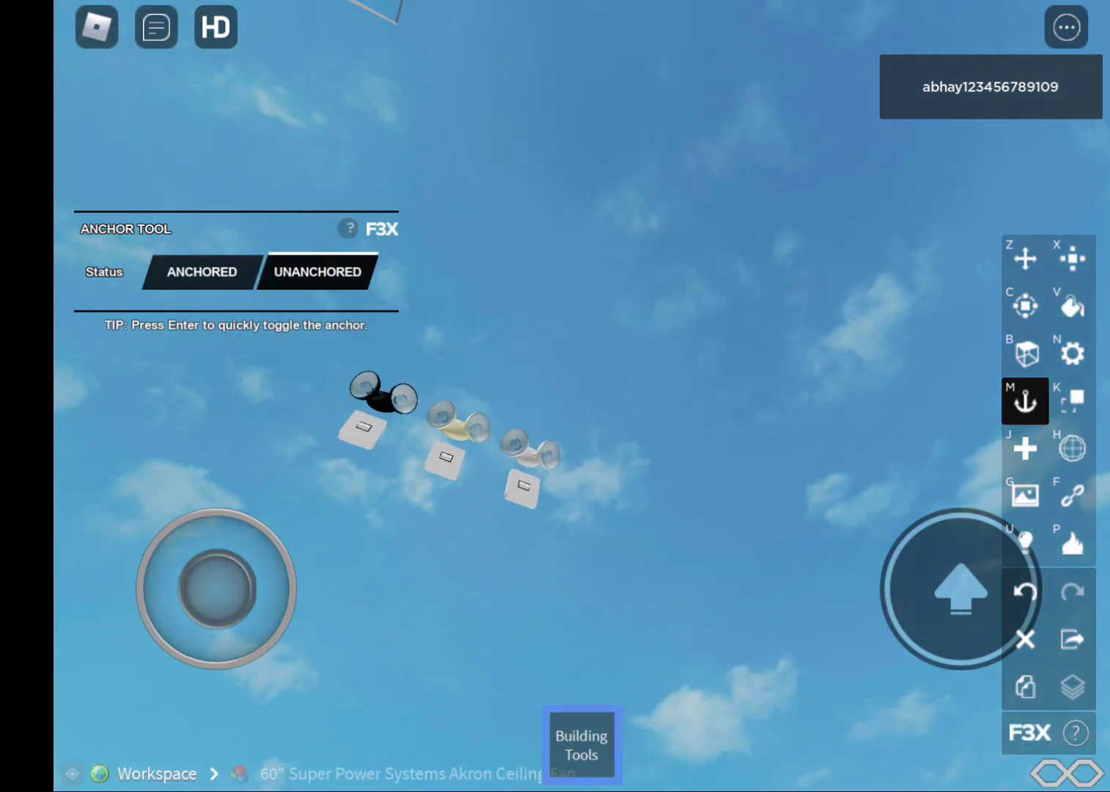
- Switch on the floating light fixtures with the building tools briefly put away
{"action": "left_click", "coordinate": [581, 744]}
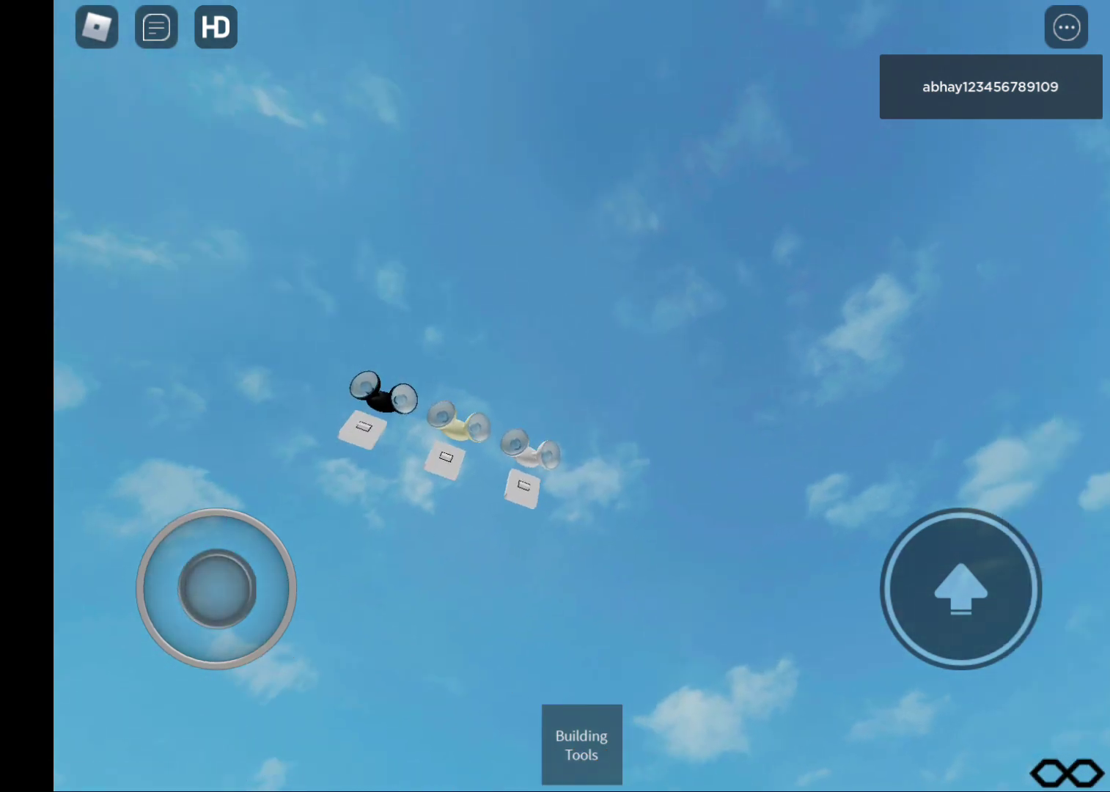
{"action": "left_click", "coordinate": [364, 427]}
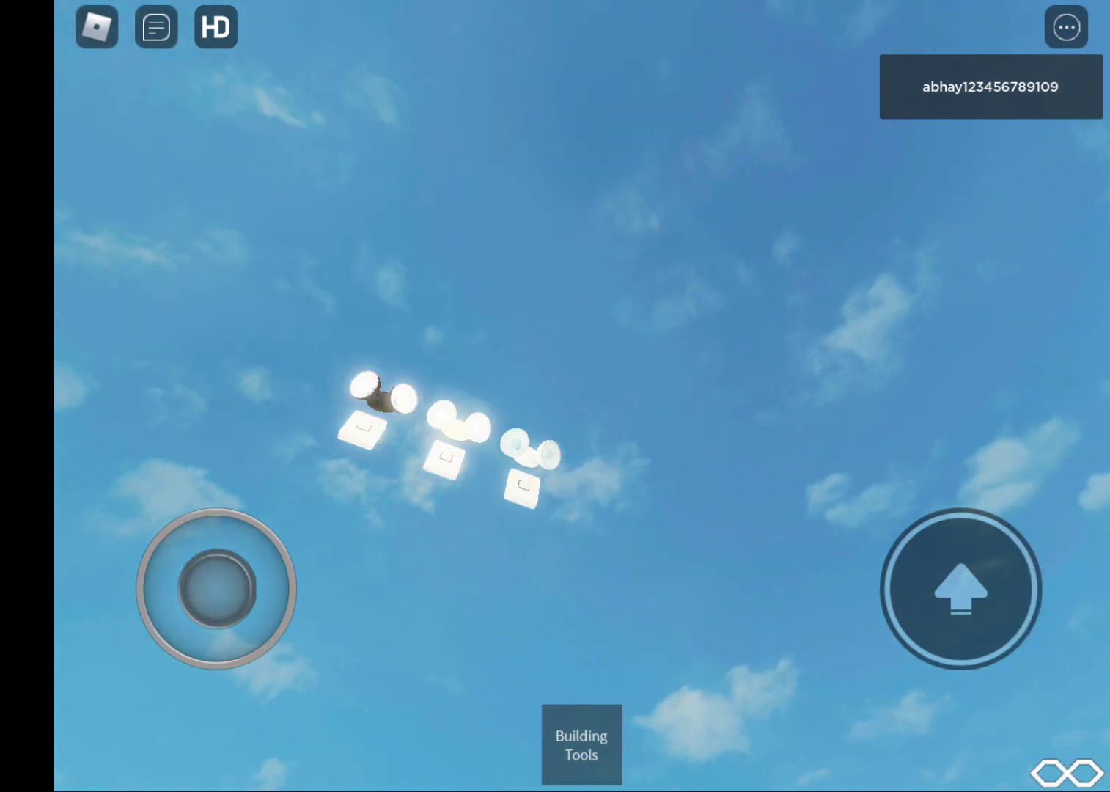
{"action": "left_click", "coordinate": [582, 744]}
- Select the three light fixtures one by one and drop each to the baseplate
{"action": "left_click", "coordinate": [368, 407]}
{"action": "left_click", "coordinate": [452, 438]}
{"action": "left_click", "coordinate": [529, 459]}
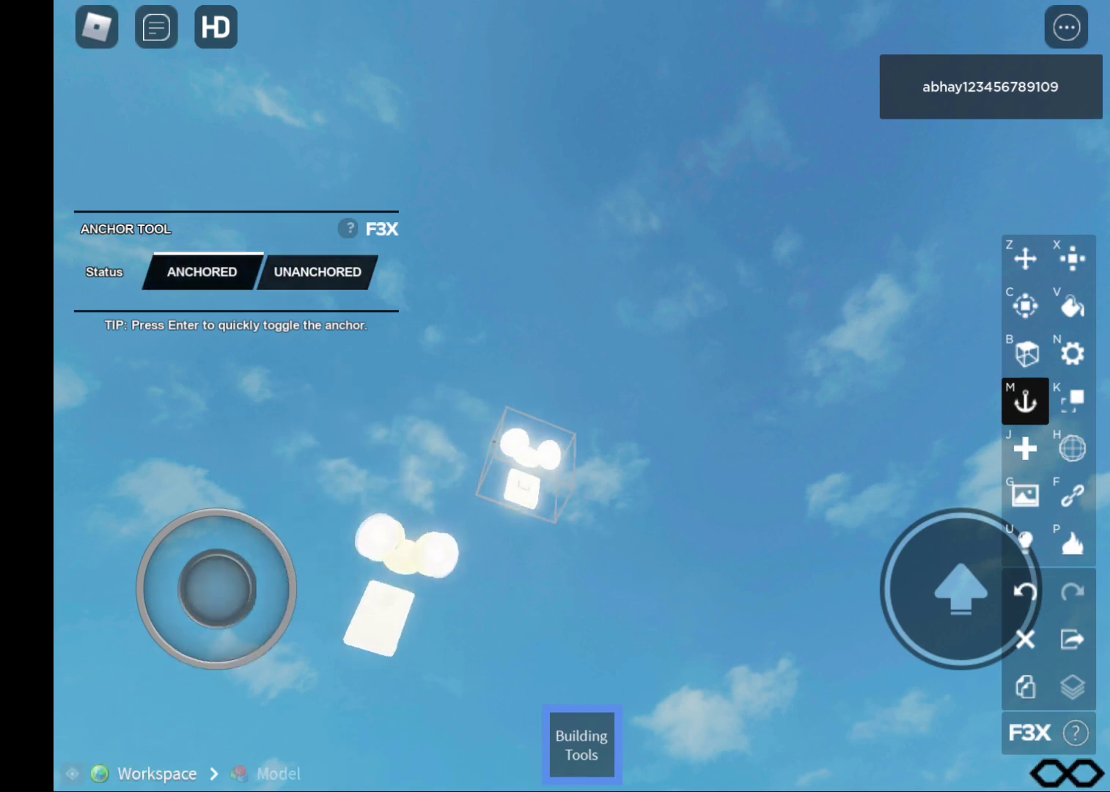
{"action": "left_click_drag", "start_coordinate": [556, 258], "coordinate": [555, 606]}
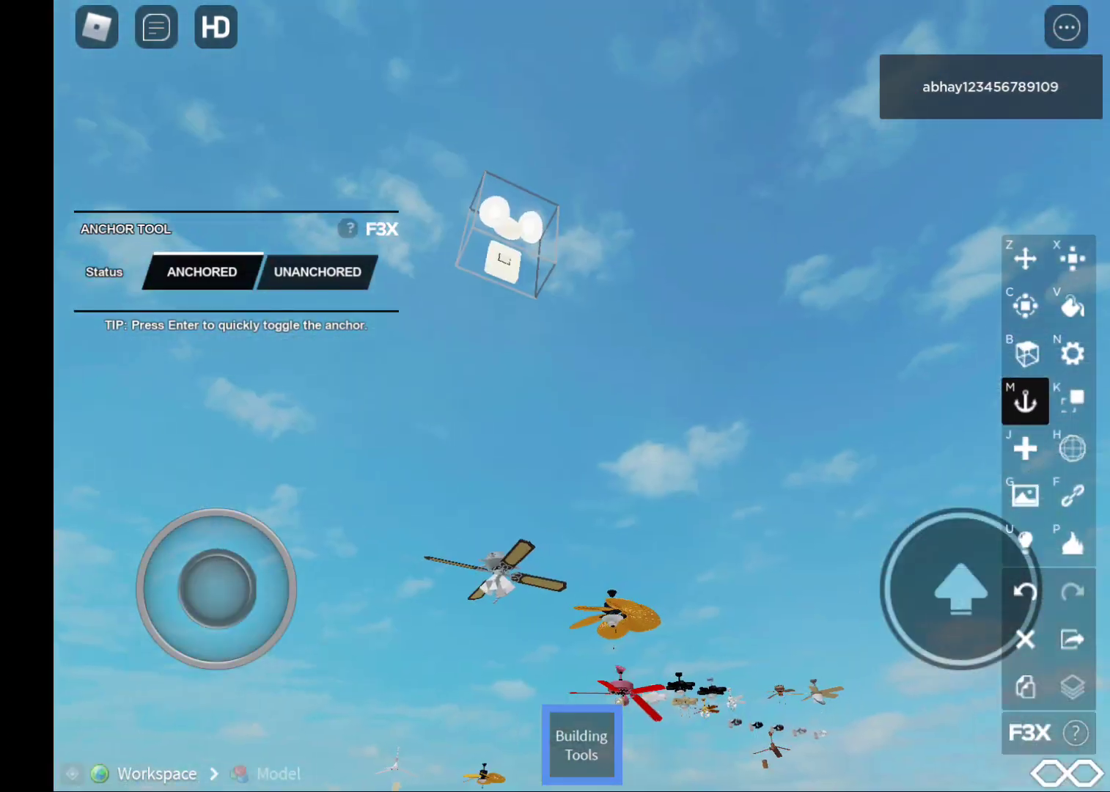
{"action": "left_click_drag", "start_coordinate": [555, 519], "coordinate": [555, 216]}
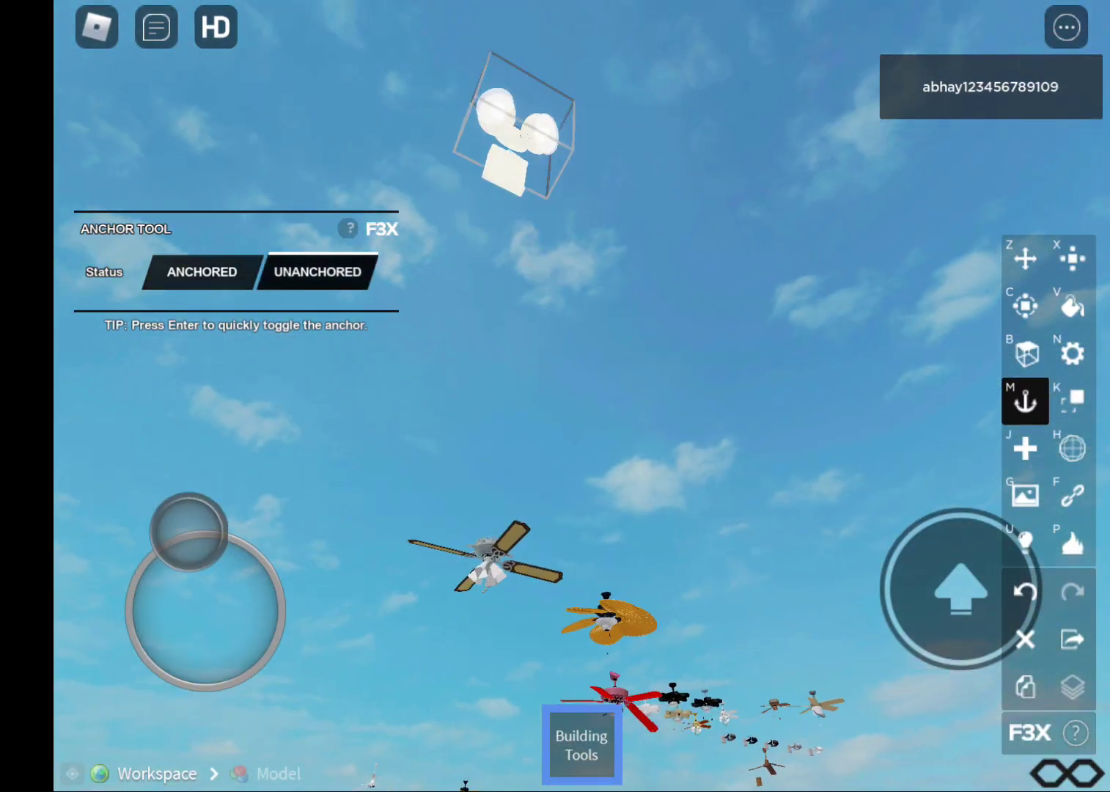
{"action": "mouse_move", "coordinate": [555, 519]}
{"action": "left_mouse_down"}
{"action": "mouse_move", "coordinate": [555, 259]}
{"action": "mouse_move", "coordinate": [555, 563]}
{"action": "left_mouse_up"}
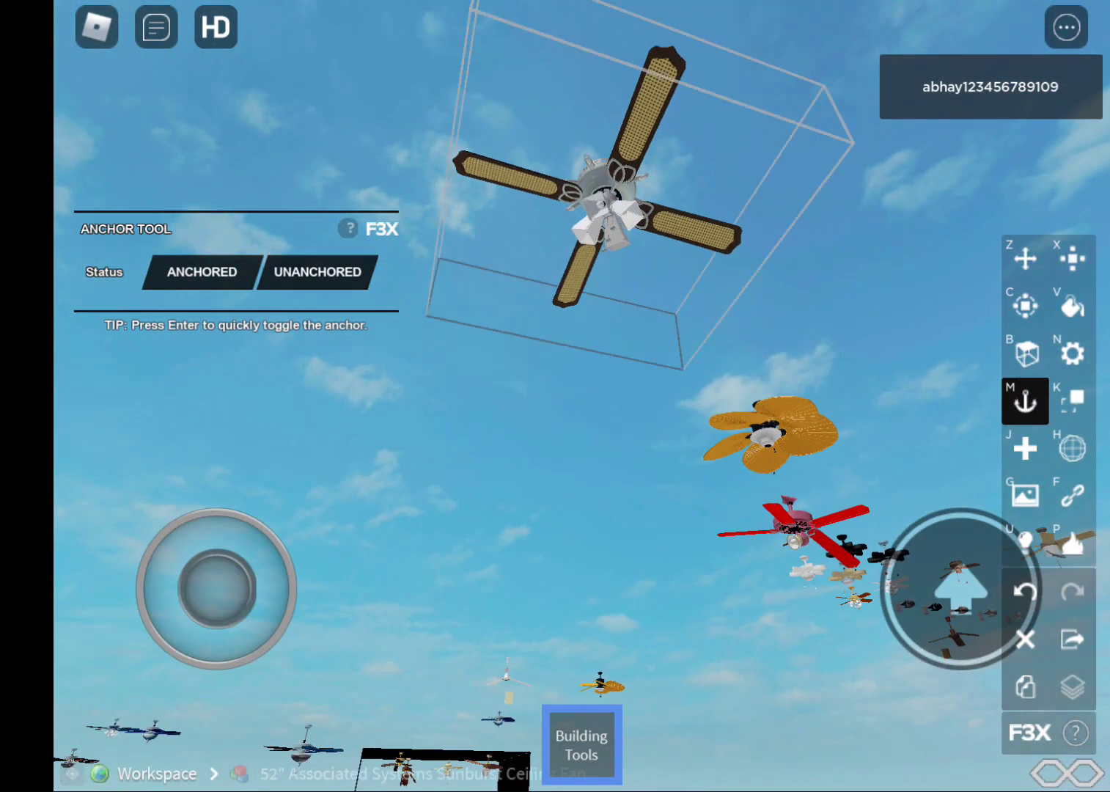
- Unanchor the Sunburst and SMC Park Avenue V fans, then clear the selection
{"action": "left_click", "coordinate": [317, 271]}
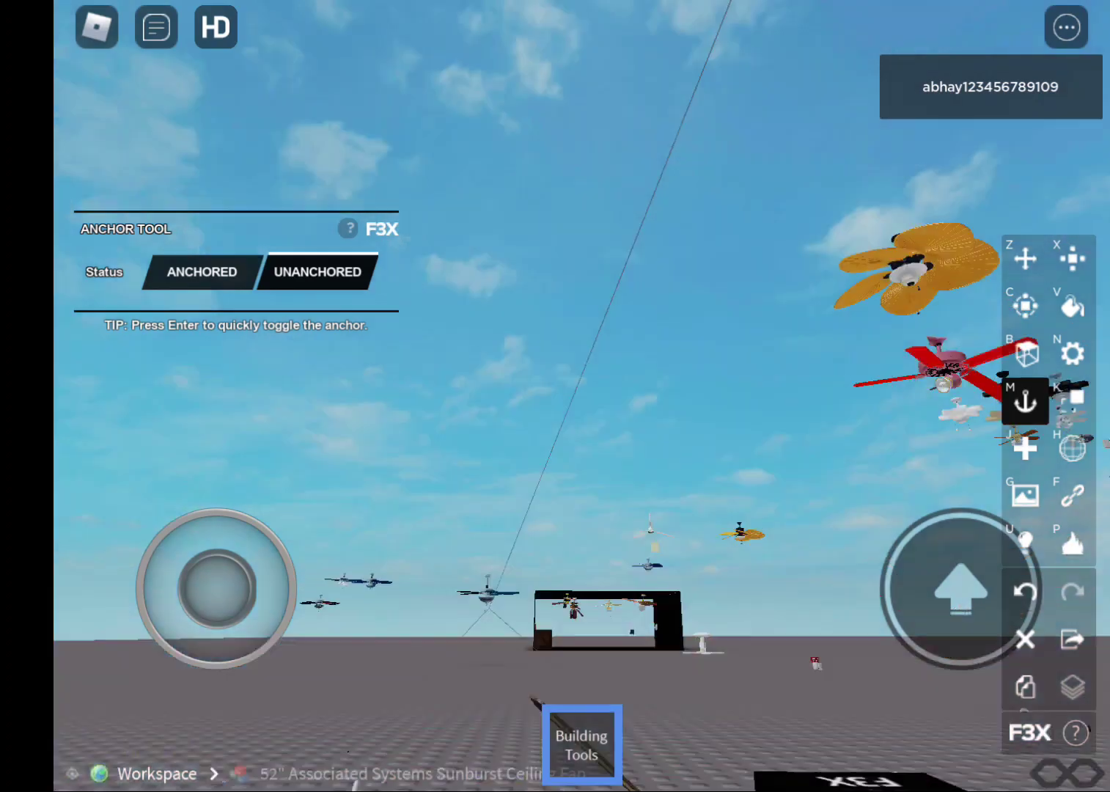
{"action": "left_click_drag", "start_coordinate": [555, 347], "coordinate": [555, 174]}
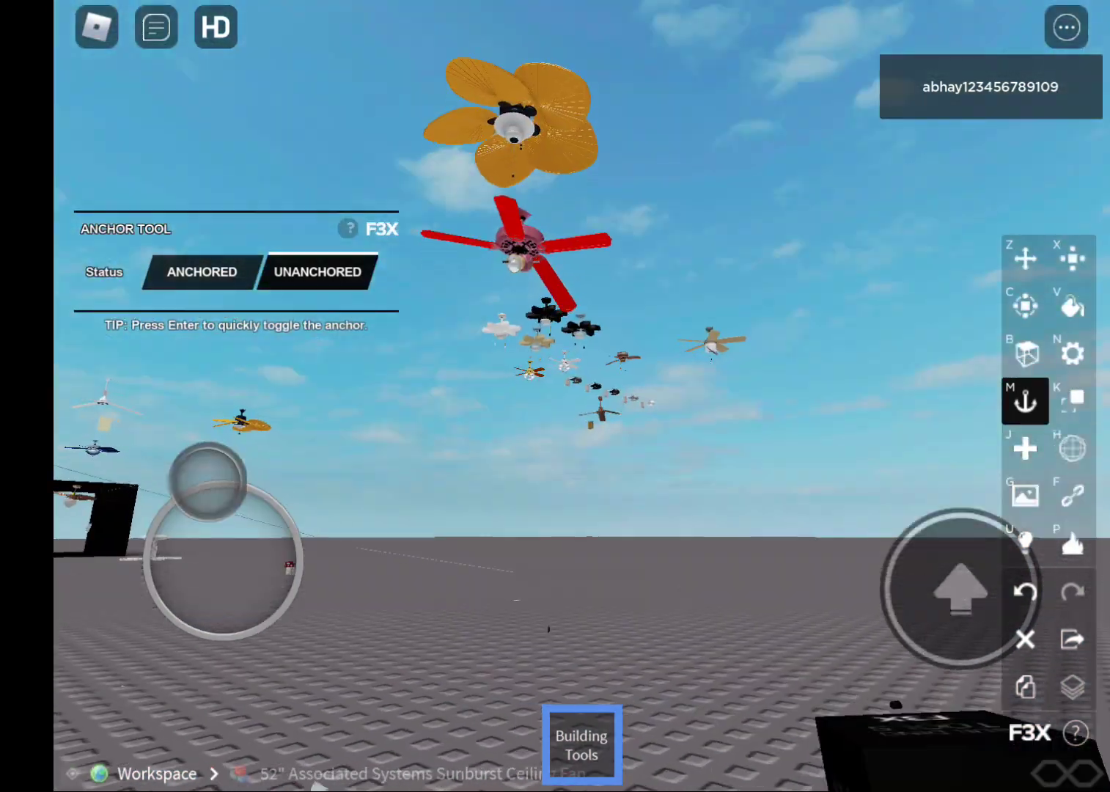
{"action": "left_click_drag", "start_coordinate": [555, 434], "coordinate": [555, 259]}
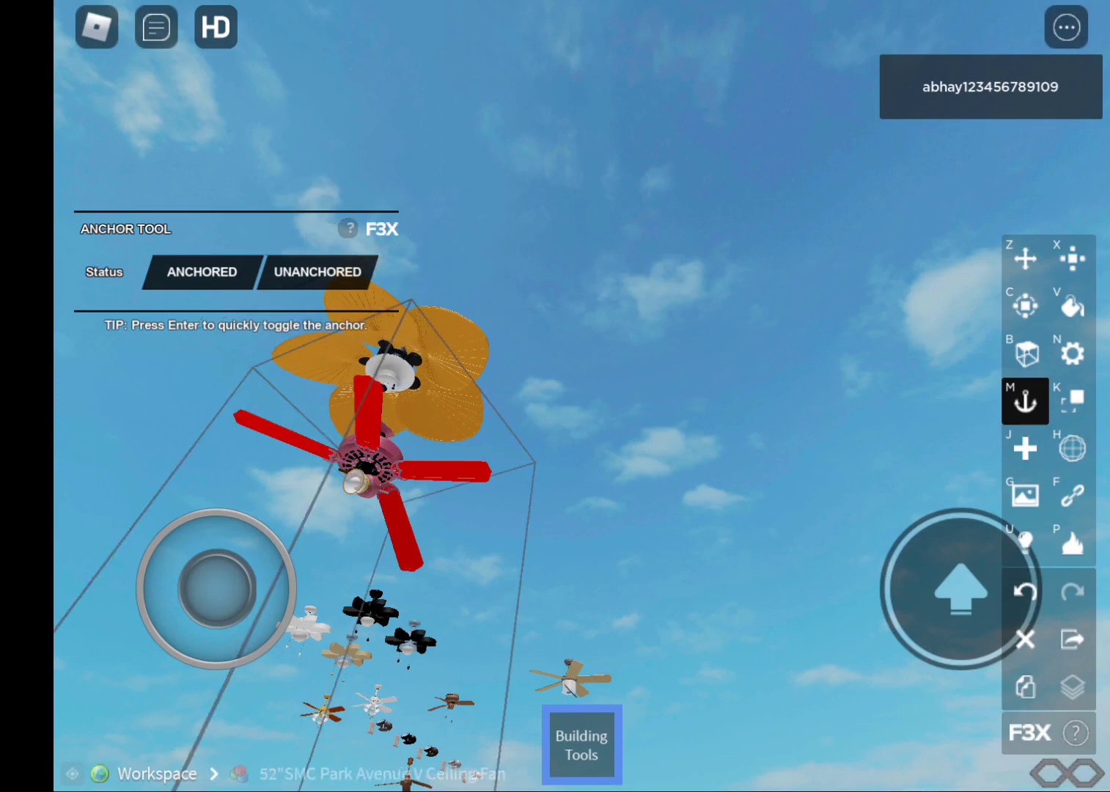
{"action": "left_click", "coordinate": [737, 259]}
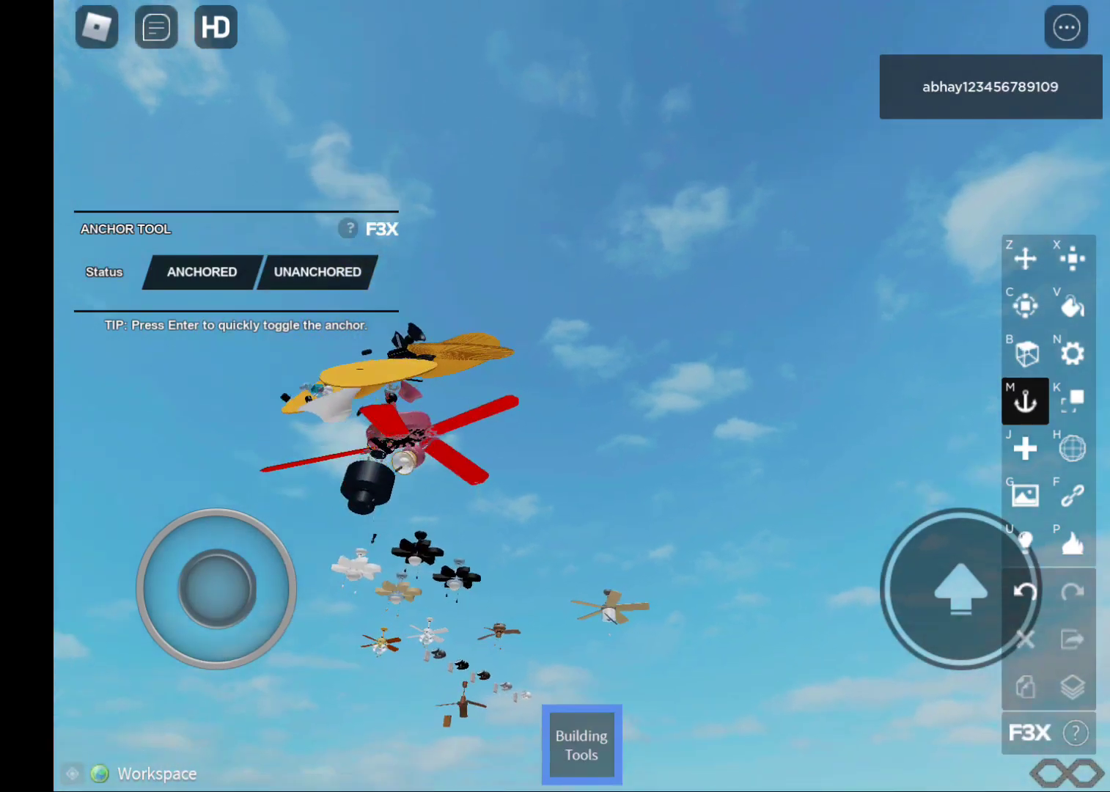
{"action": "mouse_move", "coordinate": [216, 590]}
{"action": "left_mouse_down"}
{"action": "mouse_move", "coordinate": [204, 502]}
{"action": "mouse_move", "coordinate": [217, 590]}
{"action": "left_mouse_up"}
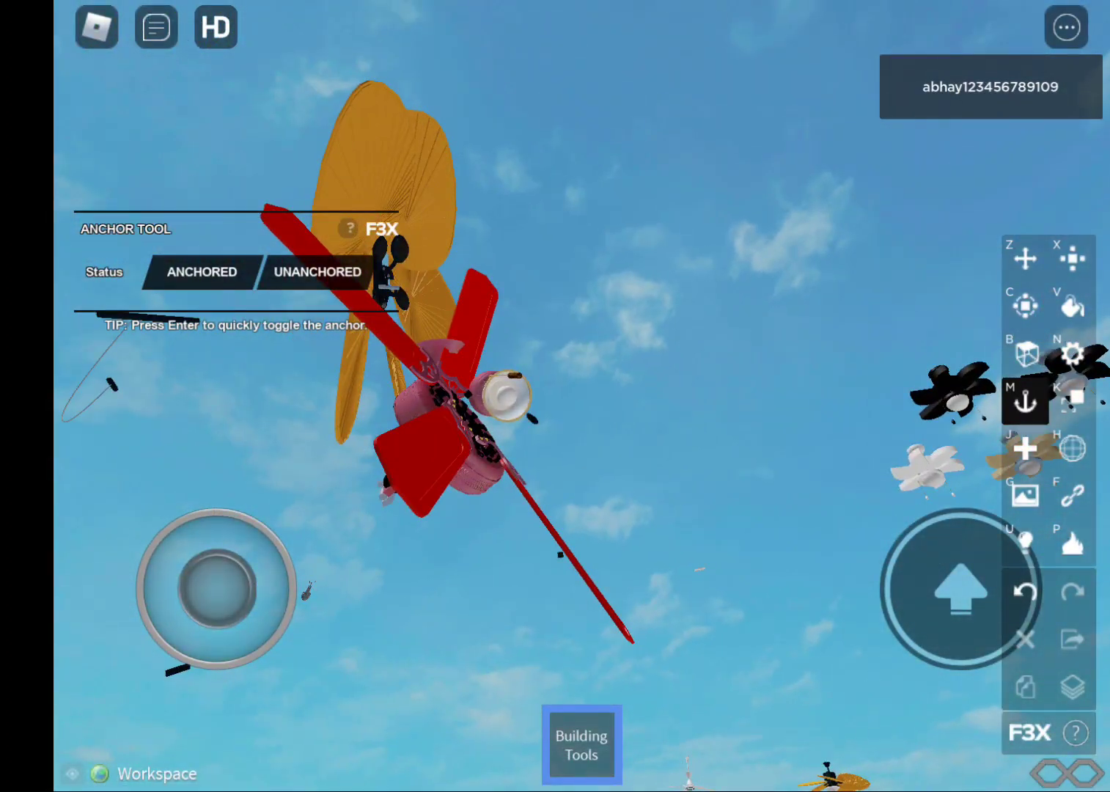